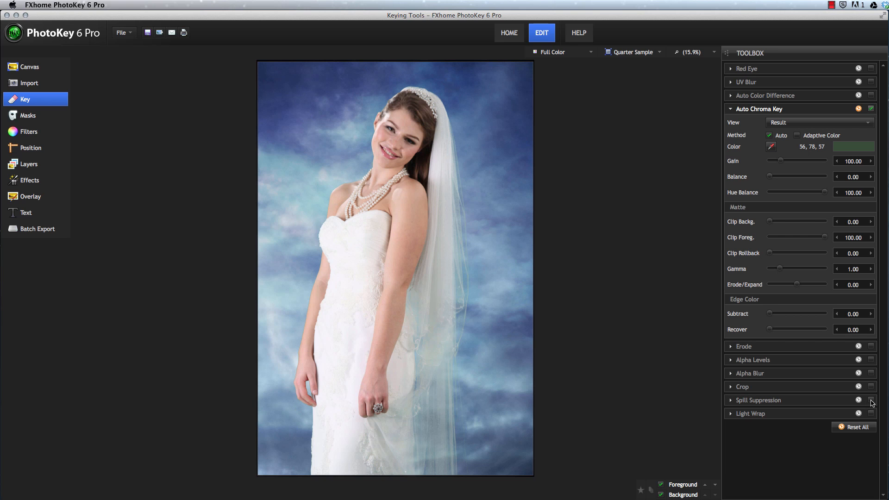
# - Turn on Spill Suppression for the keyed bride photo
pyautogui.click(872, 401)
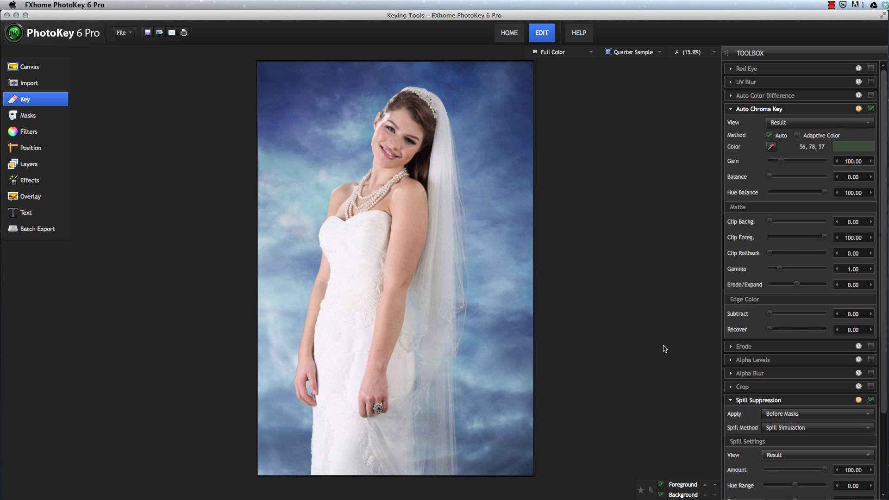
pyautogui.click(42, 99)
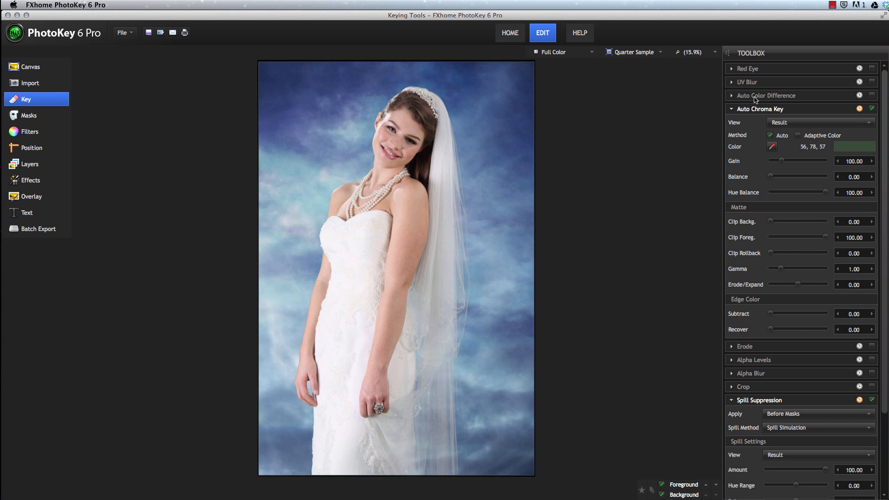
# - Key the bride photo with Auto Color Difference instead of Auto Chroma Key and look through its color choices, keeping Automatic
pyautogui.click(873, 110)
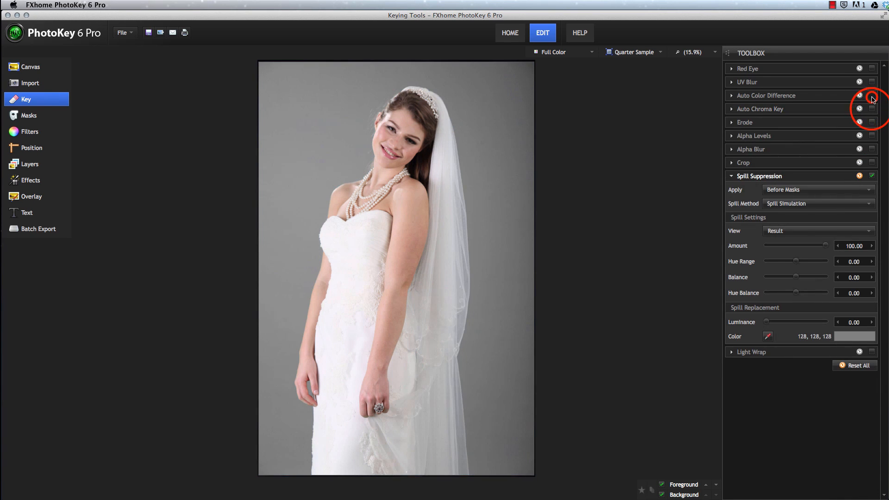
pyautogui.click(872, 95)
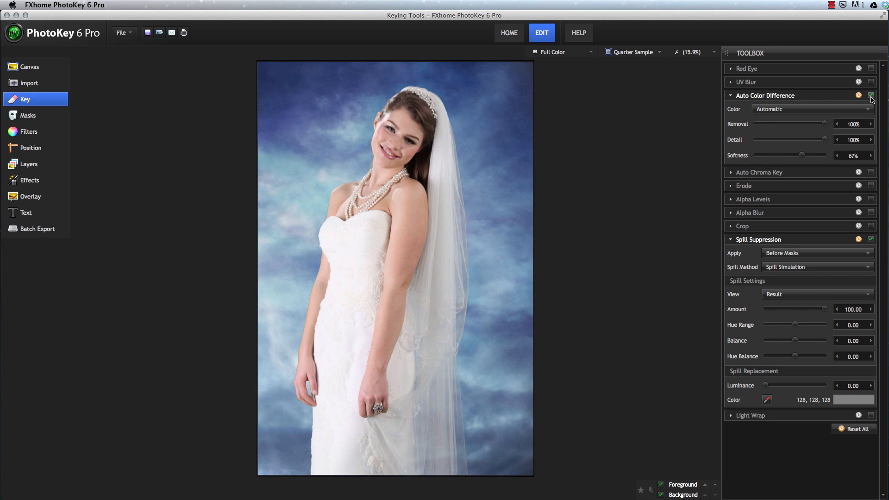
pyautogui.click(817, 110)
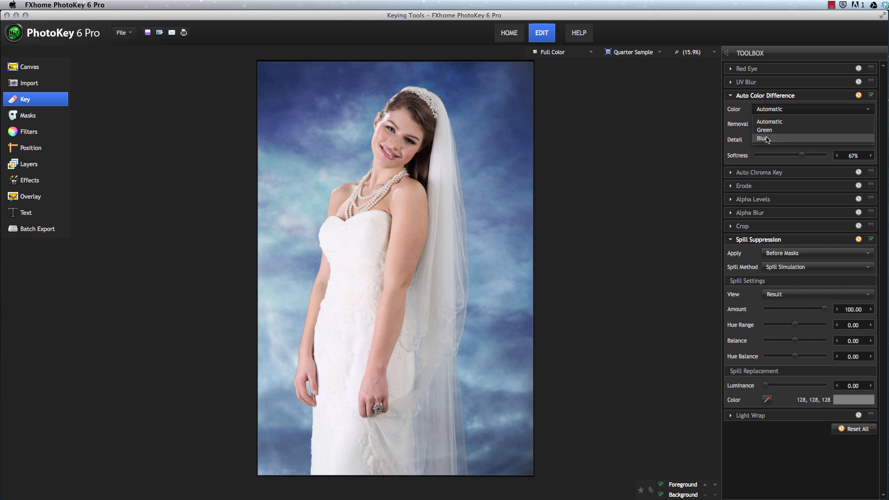
pyautogui.click(697, 131)
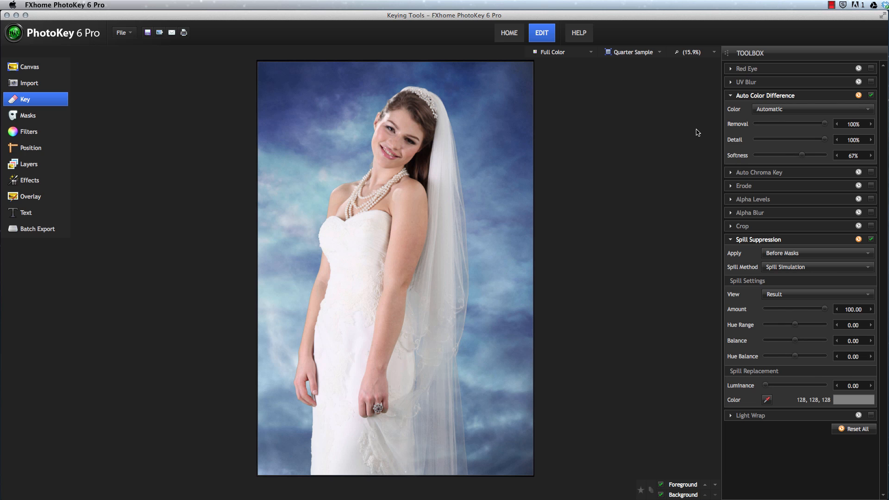
# - Compare the bride's veil under Auto Chroma Key and Auto Color Difference in alternation, leaving only Auto Chroma Key enabled
pyautogui.click(871, 95)
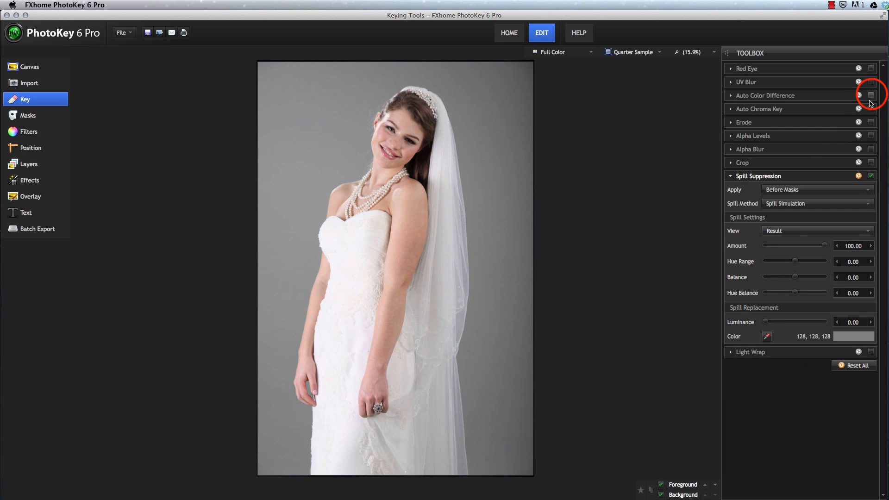
pyautogui.click(871, 108)
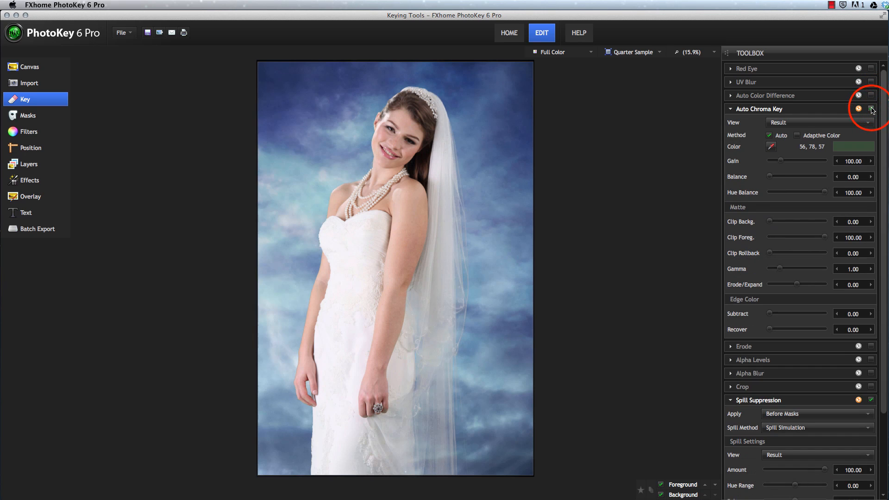
pyautogui.click(871, 108)
pyautogui.click(871, 96)
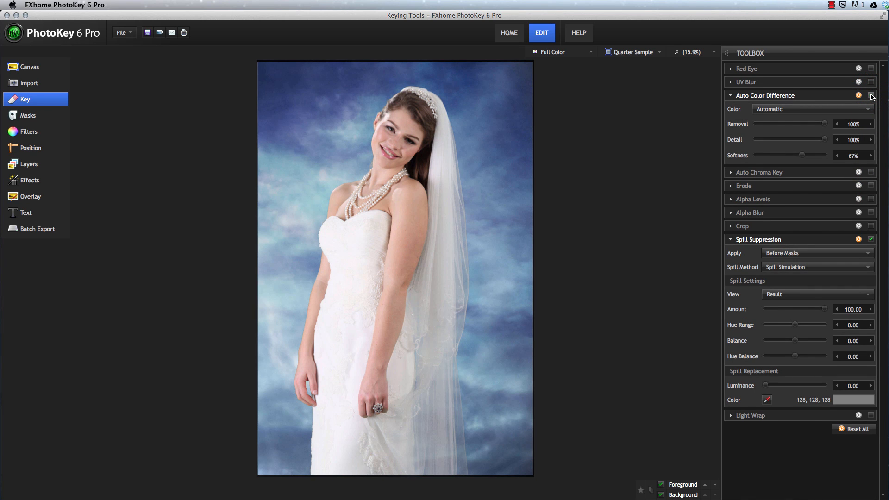
pyautogui.click(871, 96)
pyautogui.click(871, 108)
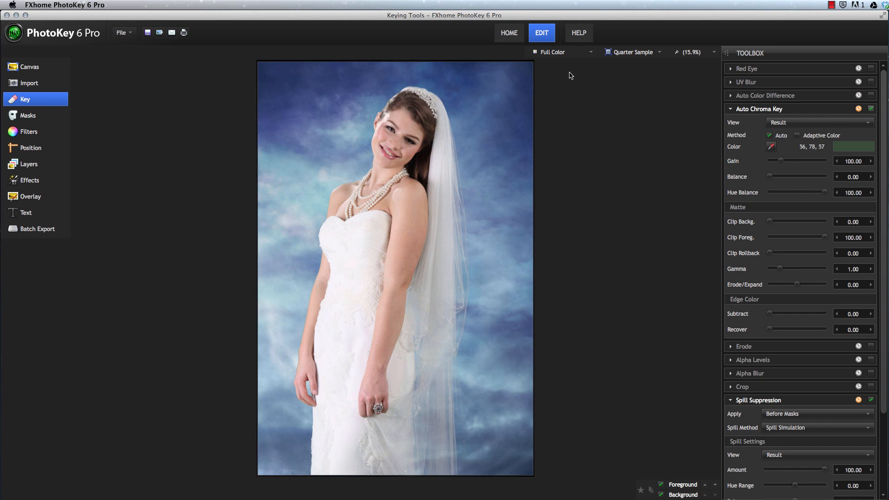
# - Inspect the bride photo's Foreground Alpha, then return the display to Full Color
pyautogui.click(582, 52)
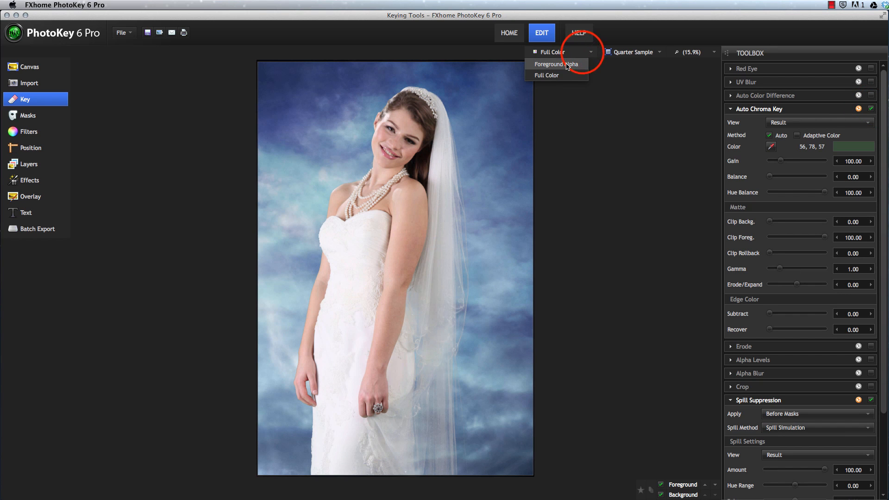
pyautogui.click(568, 66)
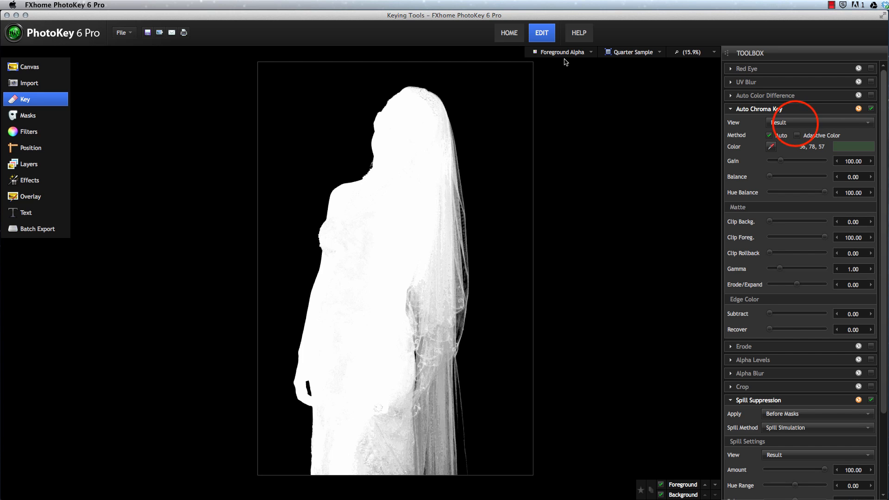
pyautogui.click(565, 51)
pyautogui.click(559, 75)
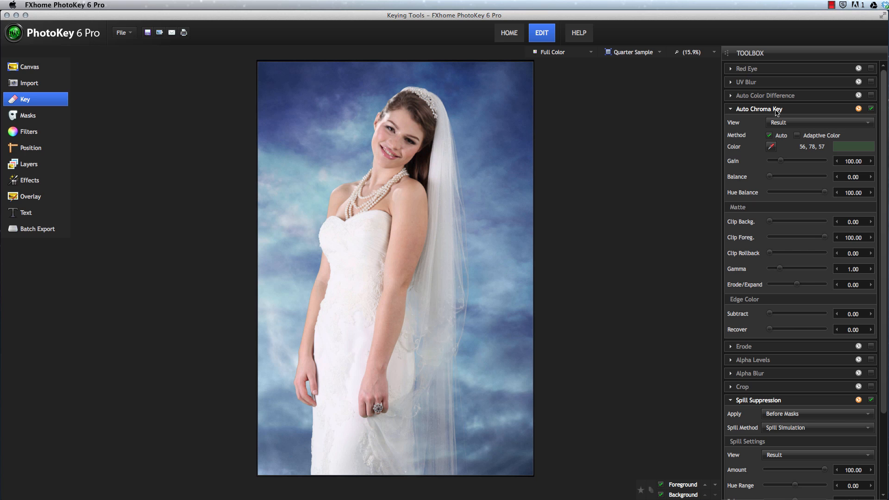
# - View the bride's Auto Chroma Key as Matte and as Status to examine the semi-transparent areas
pyautogui.click(803, 127)
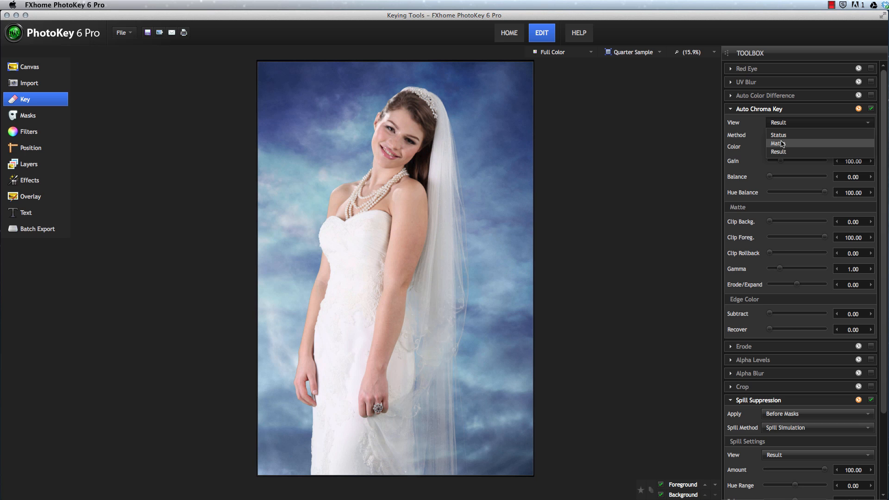
pyautogui.click(780, 144)
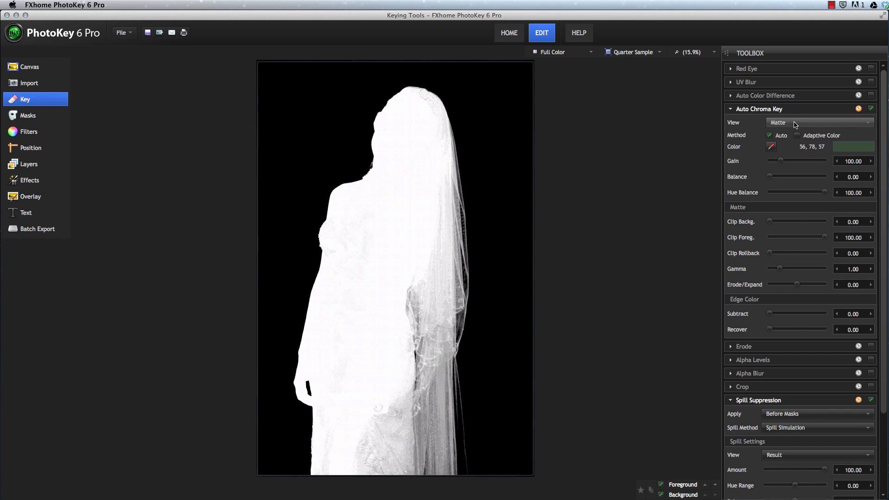
pyautogui.click(795, 125)
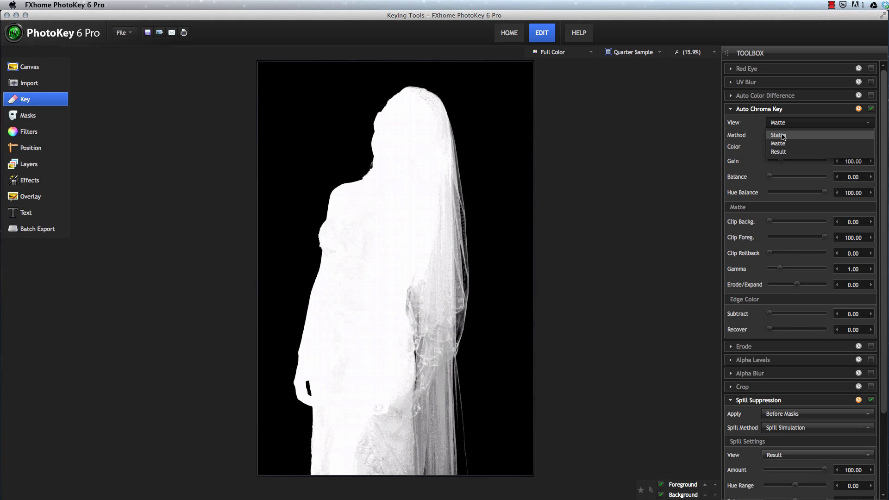
pyautogui.click(783, 135)
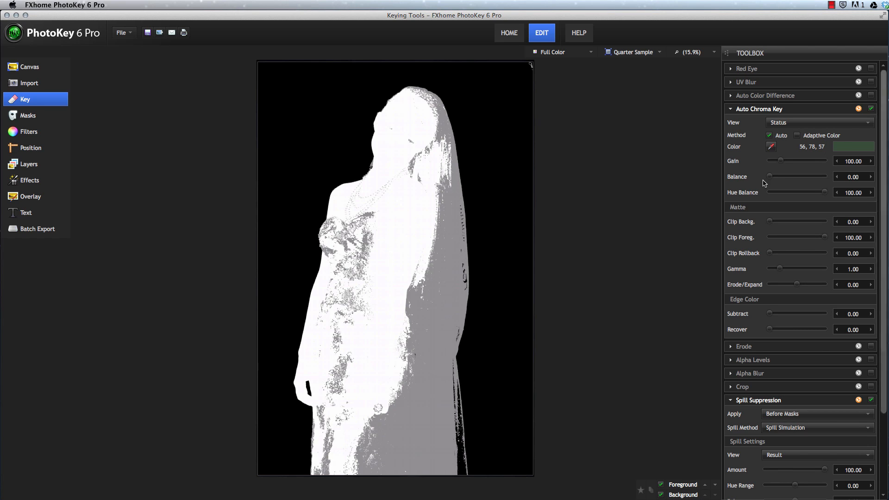
# - Compare the keyer's Matte and Status views once more and finish in the Result view
pyautogui.click(840, 123)
pyautogui.click(804, 143)
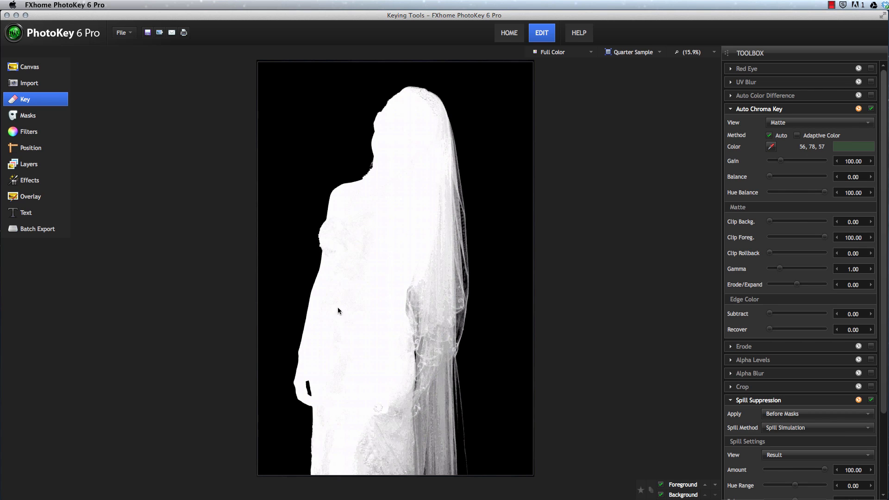
pyautogui.click(823, 123)
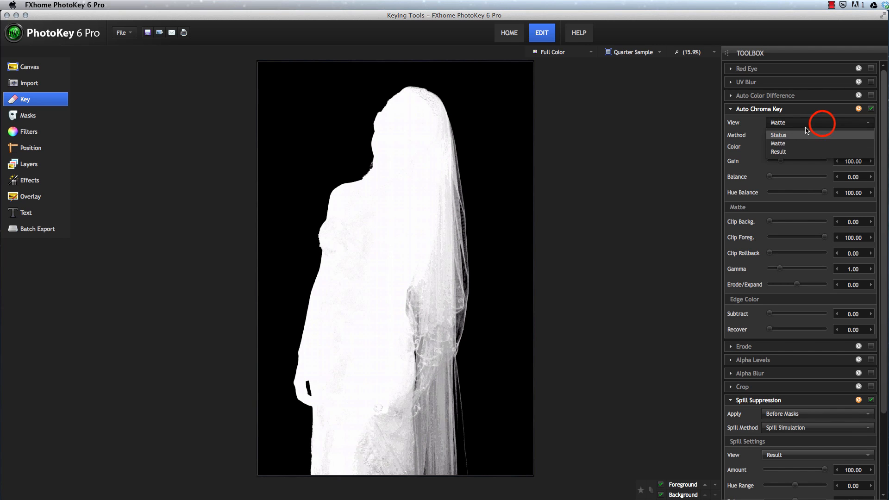
pyautogui.click(782, 136)
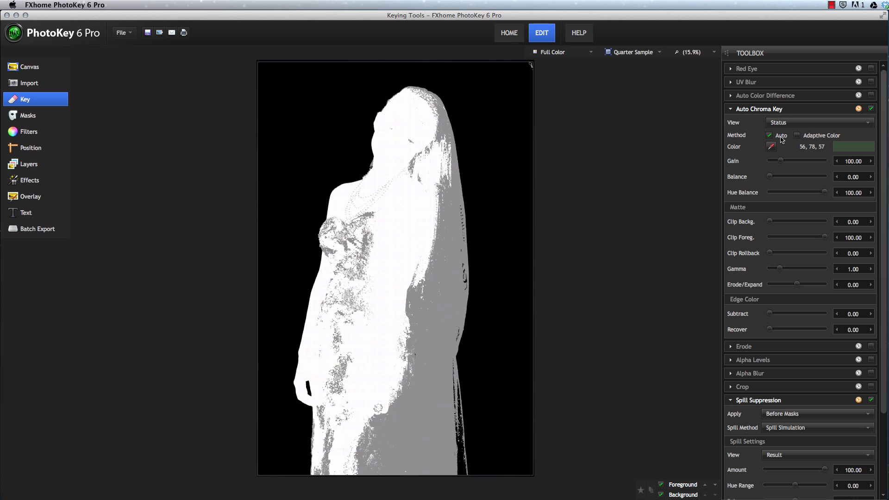
pyautogui.click(802, 122)
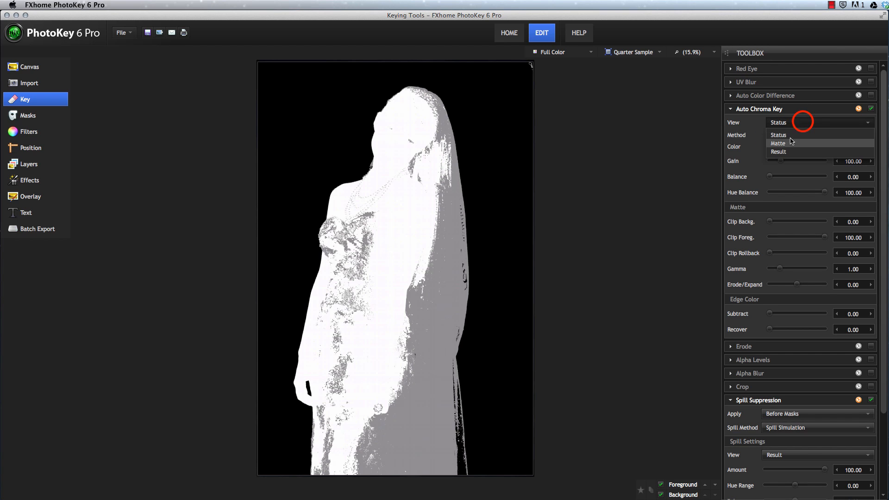
pyautogui.click(782, 152)
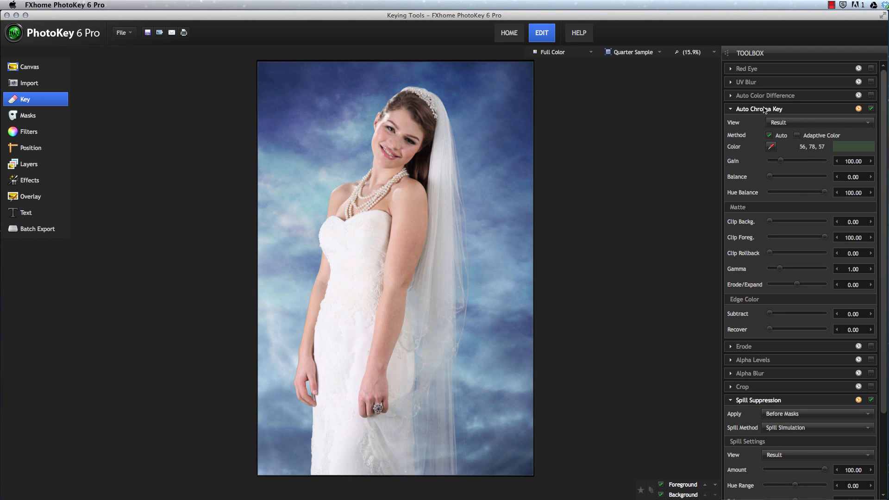
# - Turn on Adaptive Color in the bride's Auto Chroma Key and show the Matte view
pyautogui.click(797, 137)
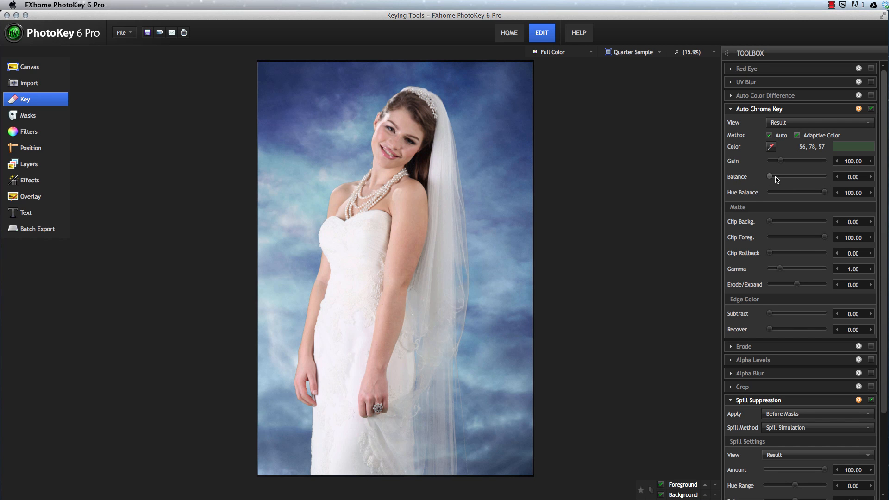
pyautogui.click(800, 122)
pyautogui.click(788, 145)
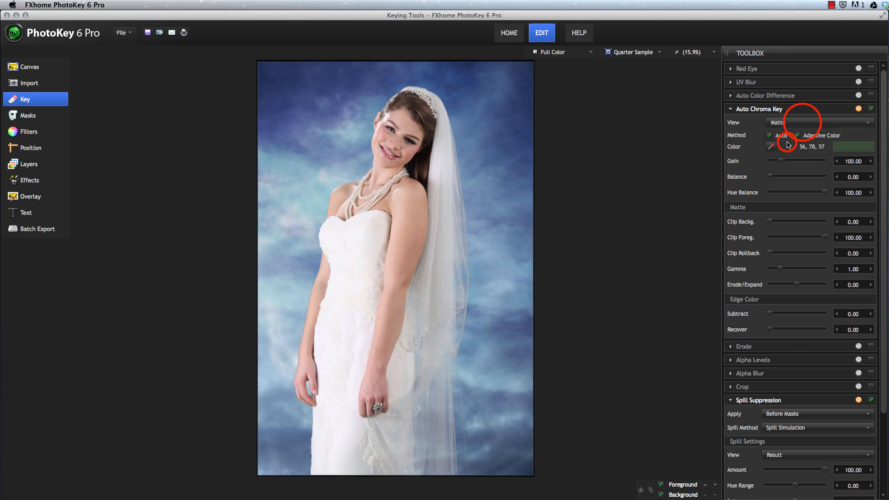
# - Test Balance and Hue Balance on the bride's matte, set Clip Foreg. to 85.47 and return to the Result view
pyautogui.moveTo(770, 176)
pyautogui.mouseDown()
pyautogui.moveTo(829, 178)
pyautogui.moveTo(770, 177)
pyautogui.mouseUp()
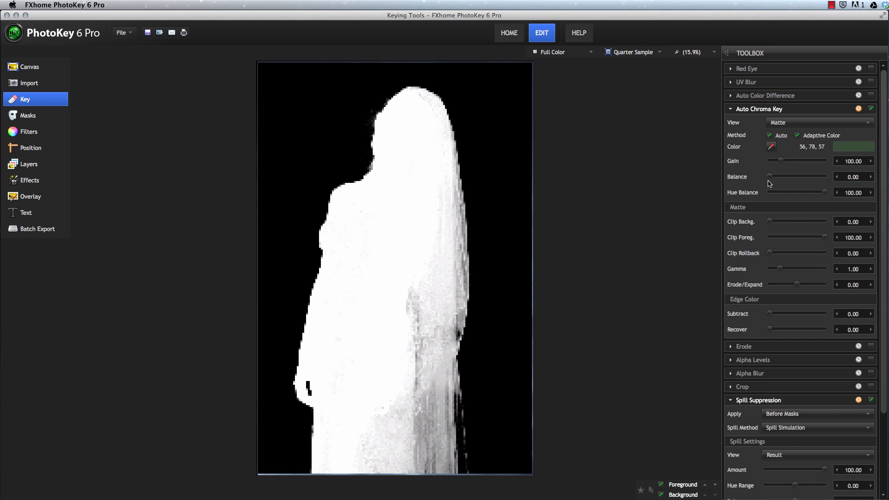
pyautogui.moveTo(826, 194); pyautogui.dragTo(847, 195)
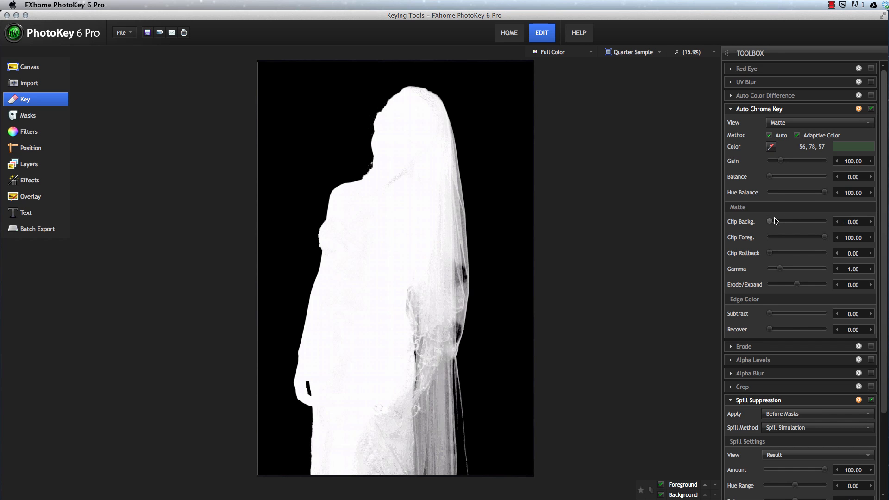
pyautogui.moveTo(825, 237); pyautogui.dragTo(817, 239)
pyautogui.click(819, 123)
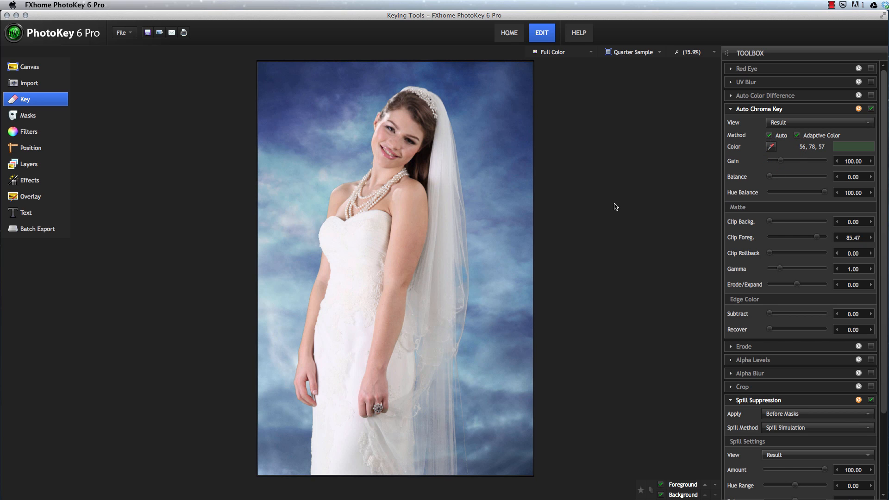
# - Switch to the baseball player foreground and show its Auto Chroma Key matte with Adaptive Color on
pyautogui.click(716, 489)
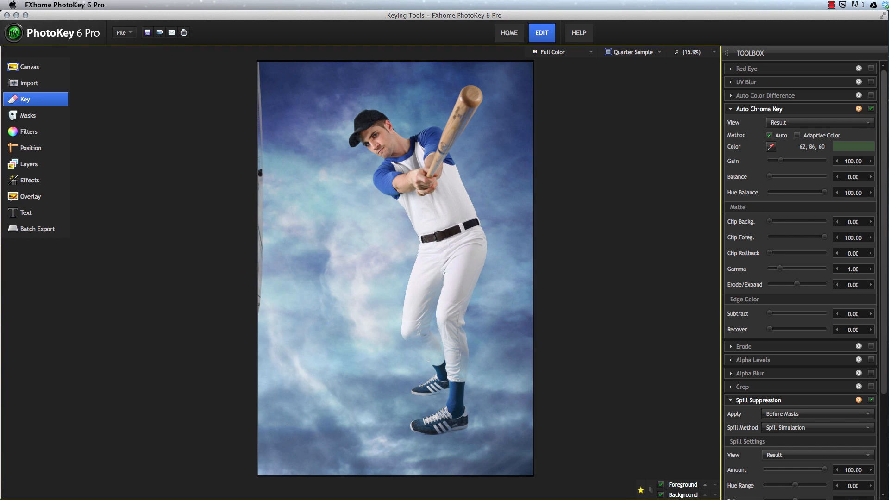
pyautogui.click(807, 121)
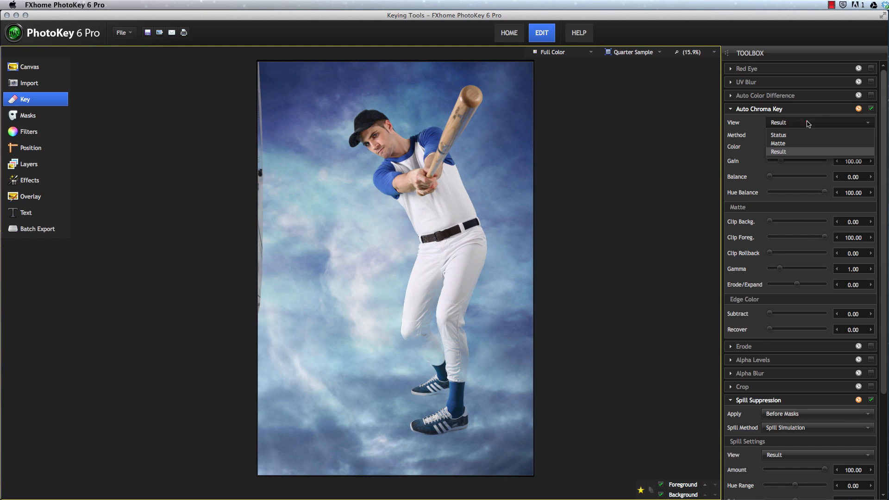
pyautogui.click(788, 144)
pyautogui.click(797, 136)
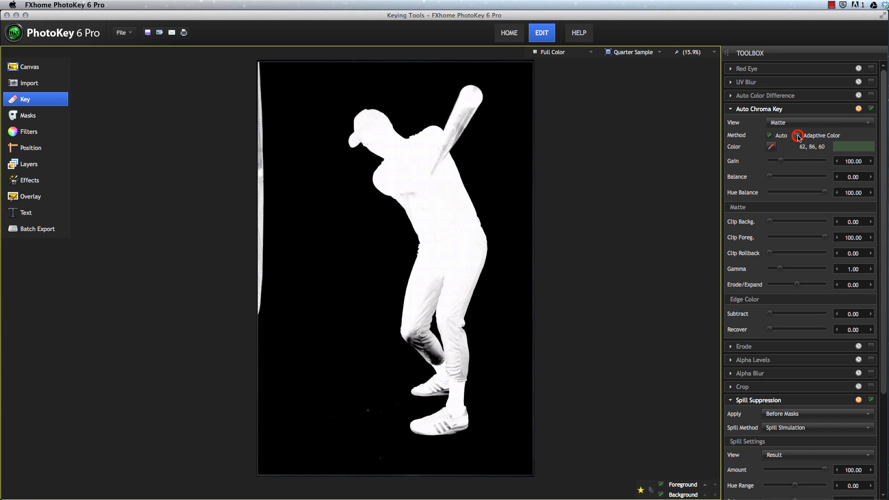
pyautogui.click(797, 135)
# - Test the Balance on the baseball player's matte and set the Hue Balance to 0.00
pyautogui.click(770, 178)
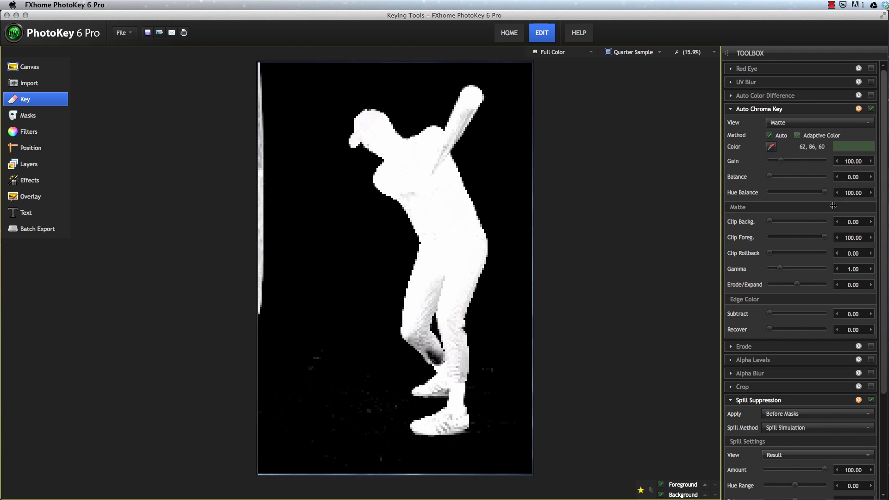
pyautogui.click(825, 193)
pyautogui.moveTo(825, 192); pyautogui.dragTo(695, 203)
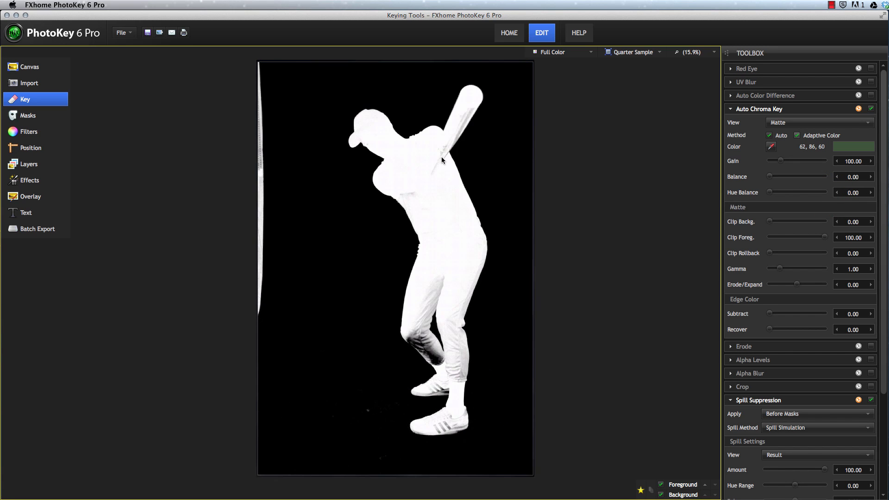
pyautogui.moveTo(770, 192); pyautogui.dragTo(739, 192)
# - Refine the baseball player's matte with Gain 72.65, Gamma 1.73 and Clip Backg. 13.68
pyautogui.moveTo(782, 162); pyautogui.dragTo(778, 162)
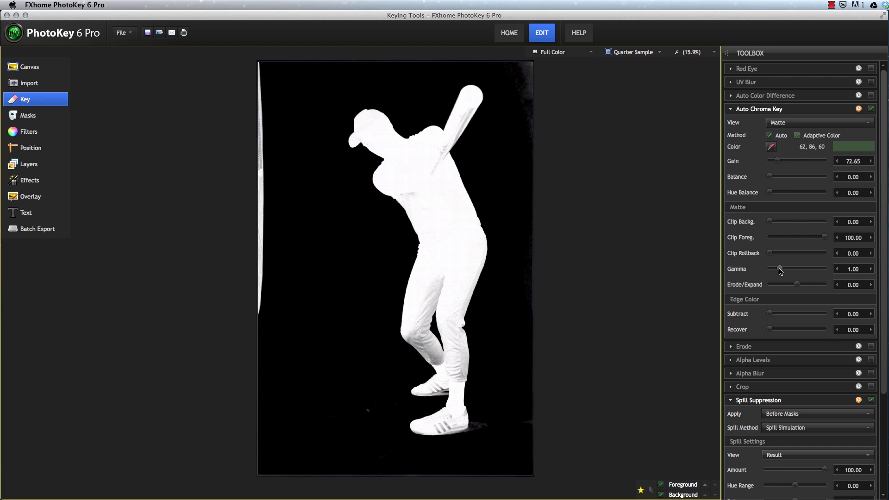
pyautogui.moveTo(780, 270); pyautogui.dragTo(788, 268)
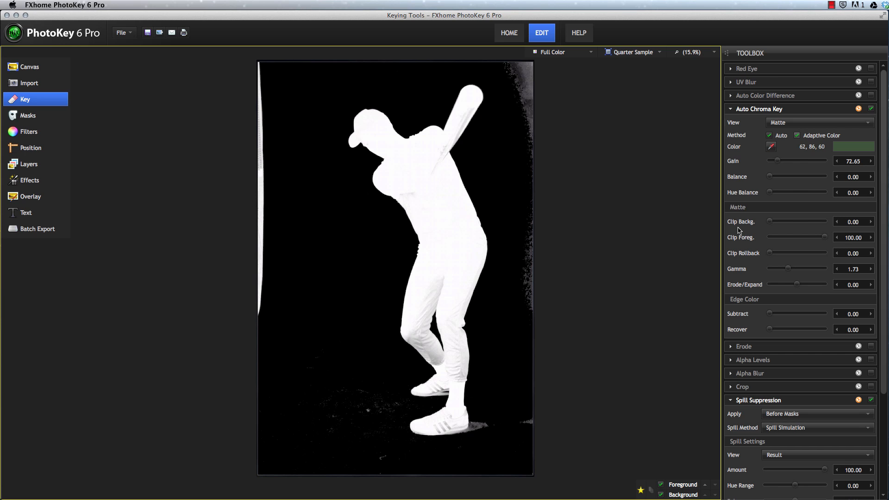
pyautogui.moveTo(771, 225); pyautogui.dragTo(778, 223)
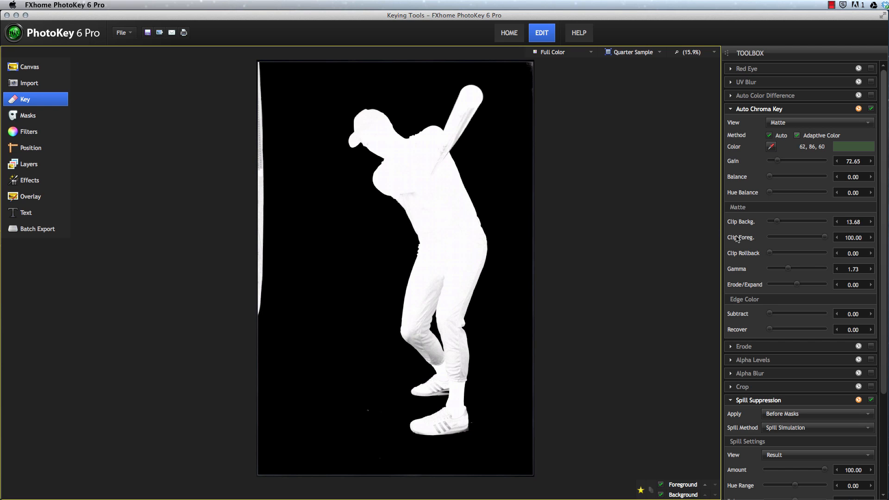
# - Set Clip Foreg. to 30.77 on the baseball player's matte and return to the Result view
pyautogui.moveTo(825, 237); pyautogui.dragTo(786, 238)
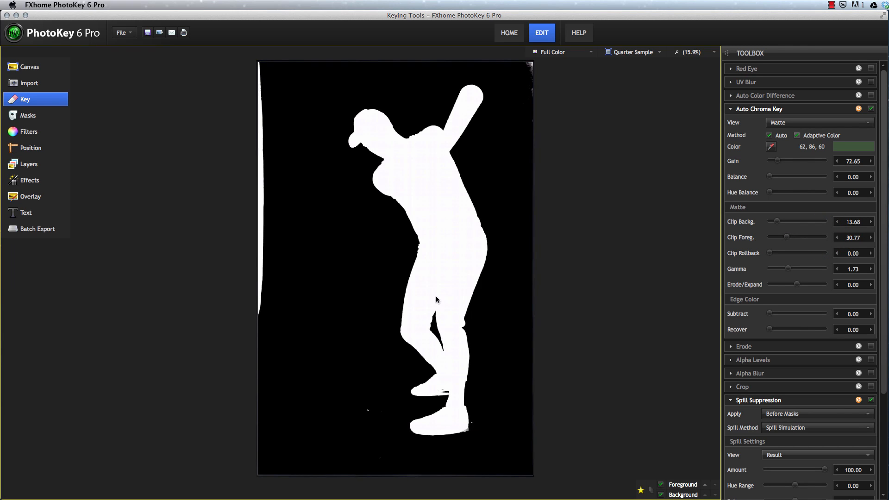
pyautogui.click(802, 123)
pyautogui.click(777, 151)
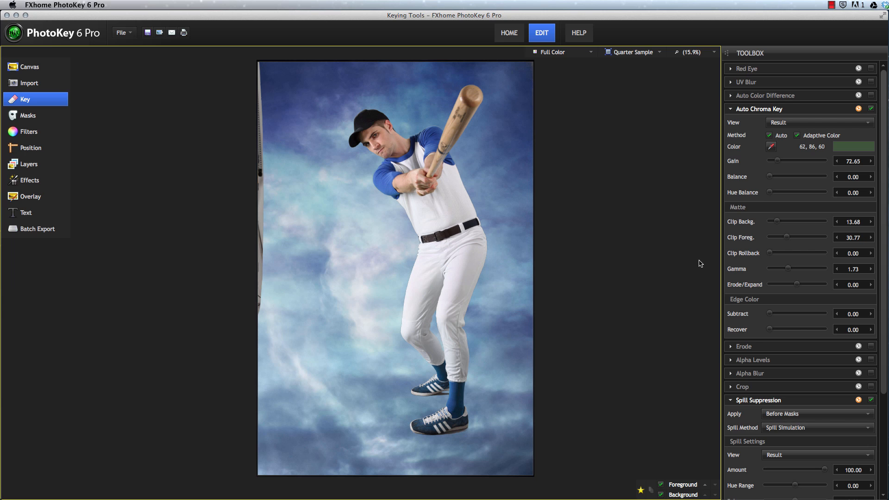
# - Switch to the bride, test Clip Rollback at 85.47 against a Clip Foreg. of 48.72, and set them to 0.00 and 86.33
pyautogui.click(705, 484)
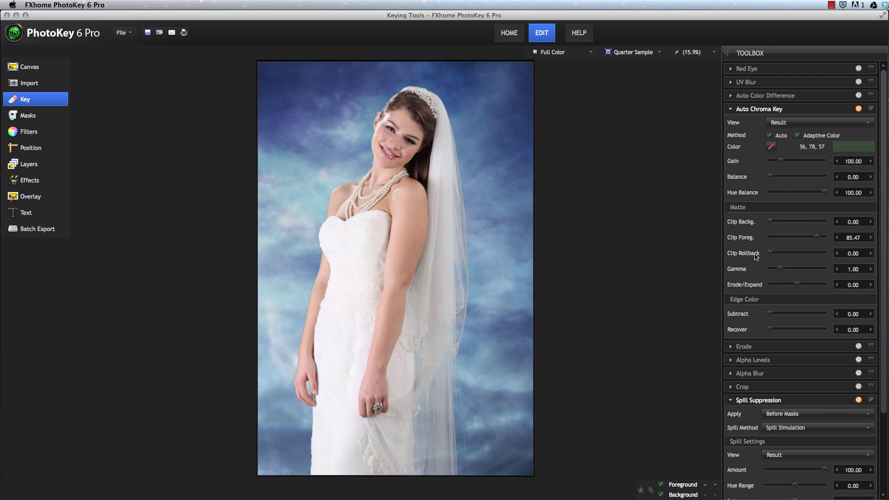
pyautogui.moveTo(818, 239); pyautogui.dragTo(797, 238)
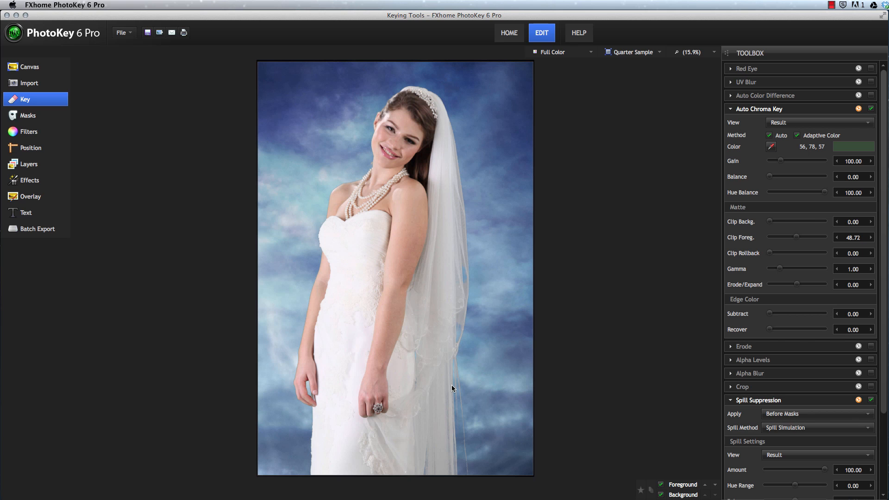
pyautogui.moveTo(770, 254); pyautogui.dragTo(818, 253)
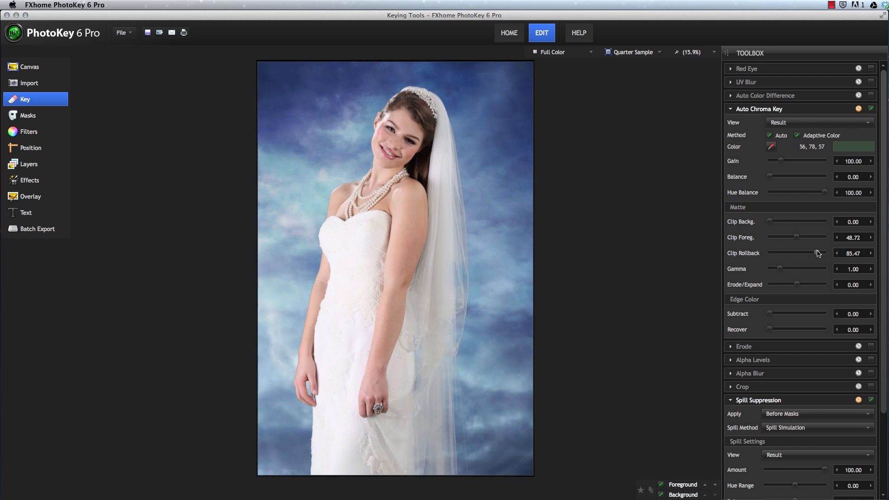
pyautogui.doubleClick(818, 254)
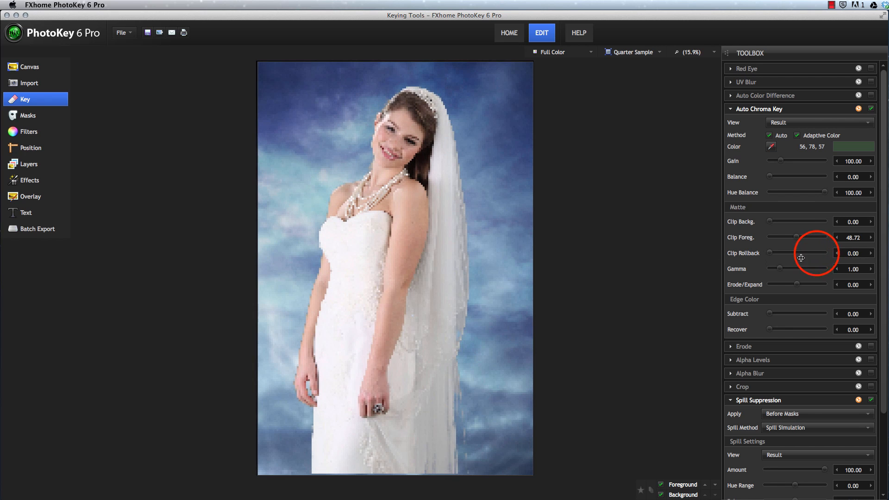
pyautogui.click(815, 253)
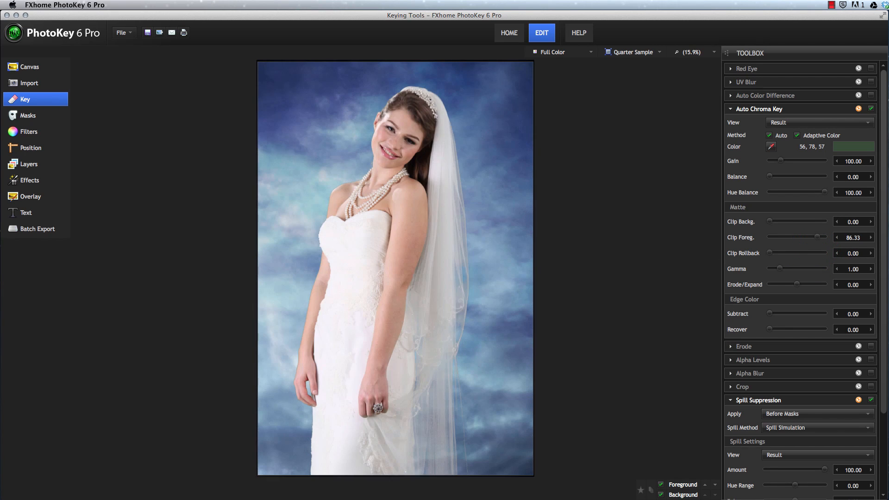
# - On the baseball player, test Erode/Expand at -6.00 and 57.27, reset it to 0.00 and set Recover to 2.91
pyautogui.click(714, 487)
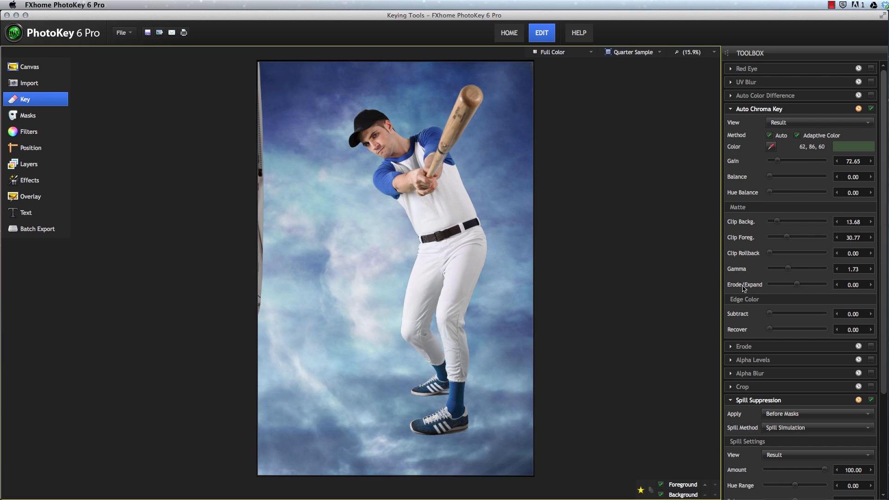
pyautogui.click(837, 285)
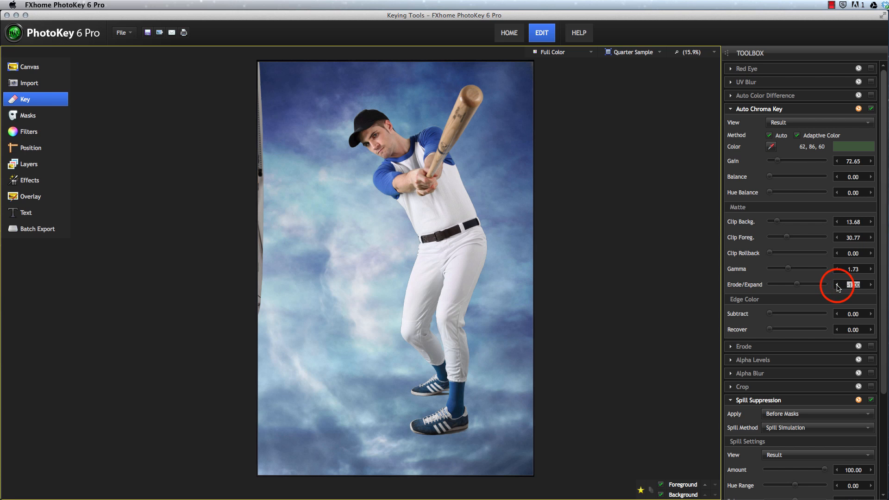
pyautogui.click(838, 285)
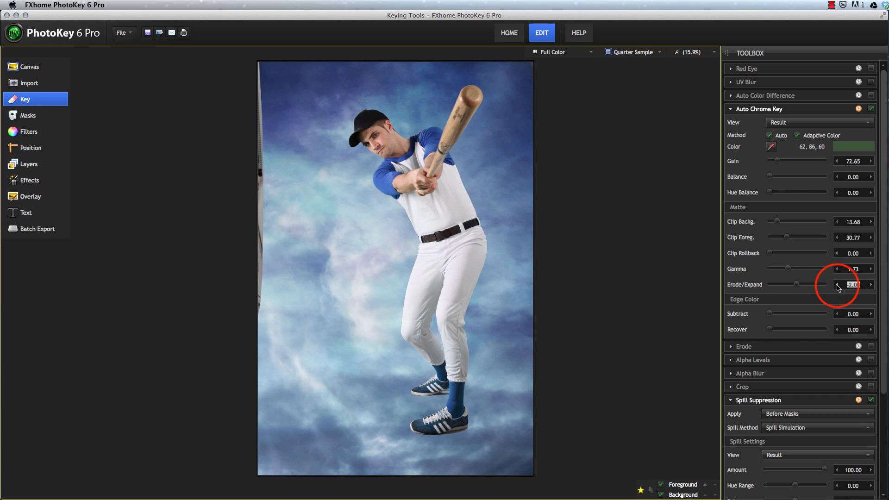
pyautogui.click(838, 285)
pyautogui.click(838, 285)
pyautogui.click(837, 285)
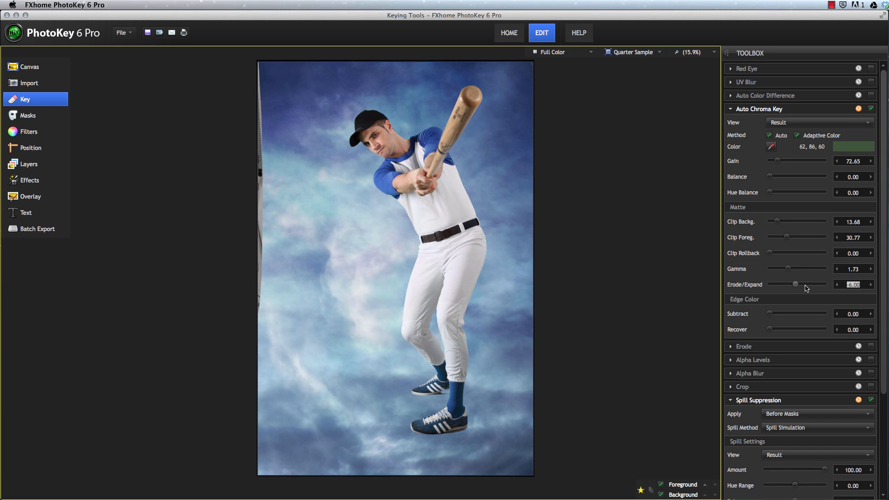
pyautogui.moveTo(796, 285); pyautogui.dragTo(813, 285)
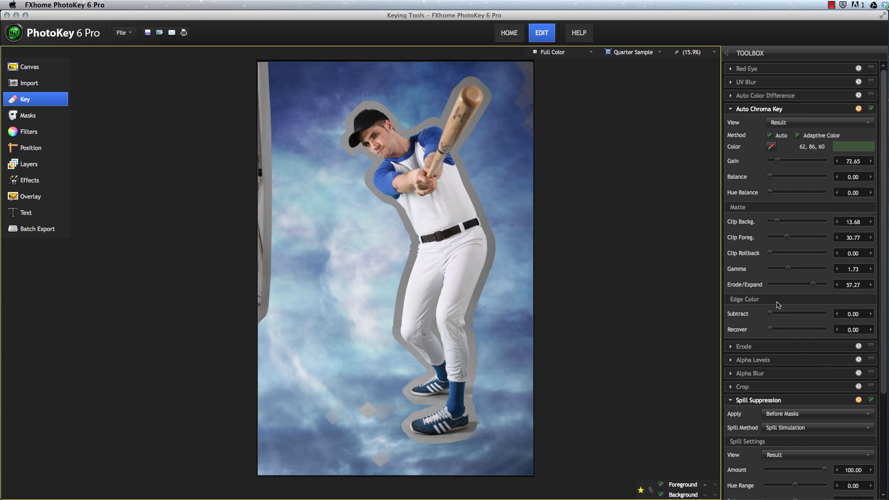
pyautogui.doubleClick(814, 285)
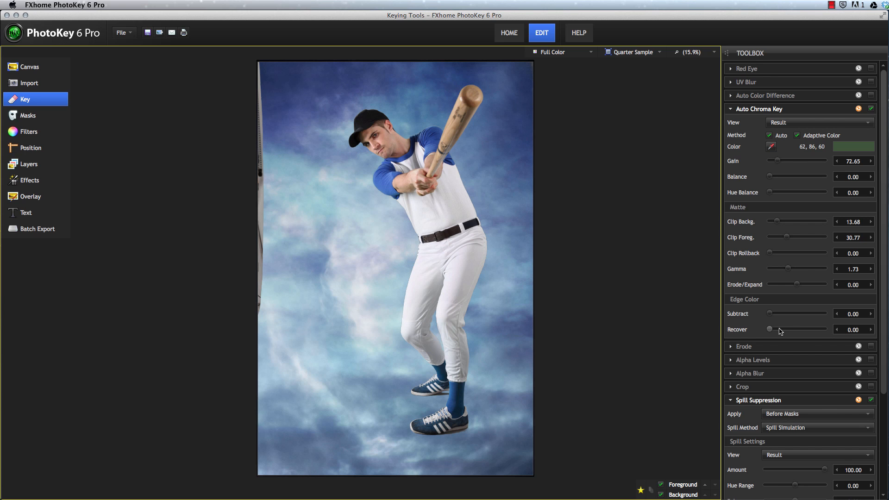
pyautogui.moveTo(771, 330); pyautogui.dragTo(786, 330)
# - Try sampling the key color from the green backdrop and from the player's blue sleeve, and restore the Auto method
pyautogui.click(772, 147)
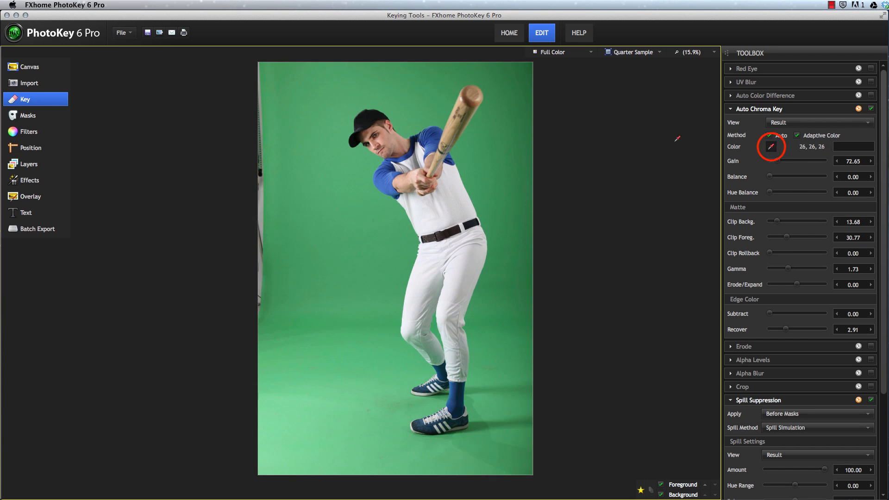
pyautogui.click(517, 148)
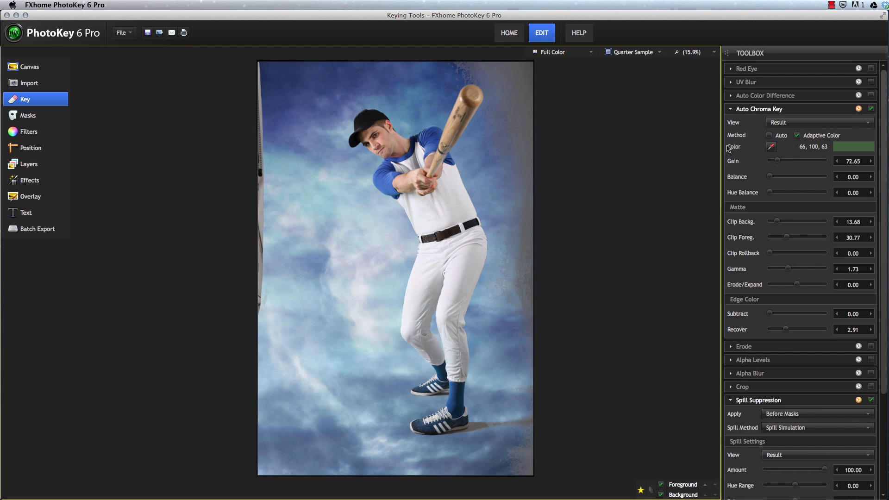
pyautogui.click(772, 148)
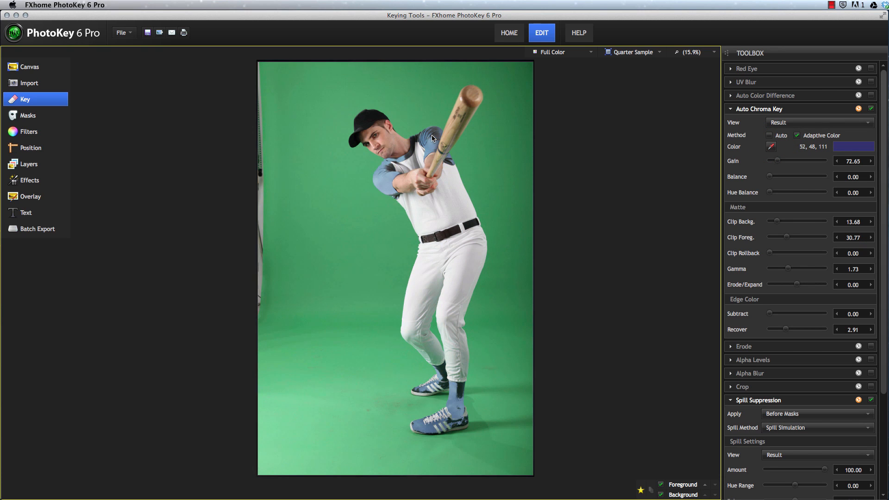
pyautogui.click(770, 135)
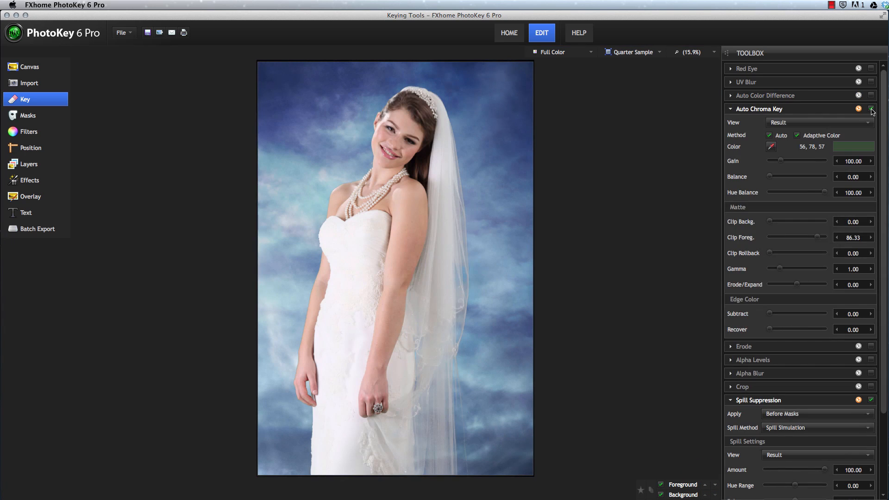
# - Replace the bride's Auto Chroma Key with Auto Color Difference and check its color options, keeping Automatic
pyautogui.click(871, 109)
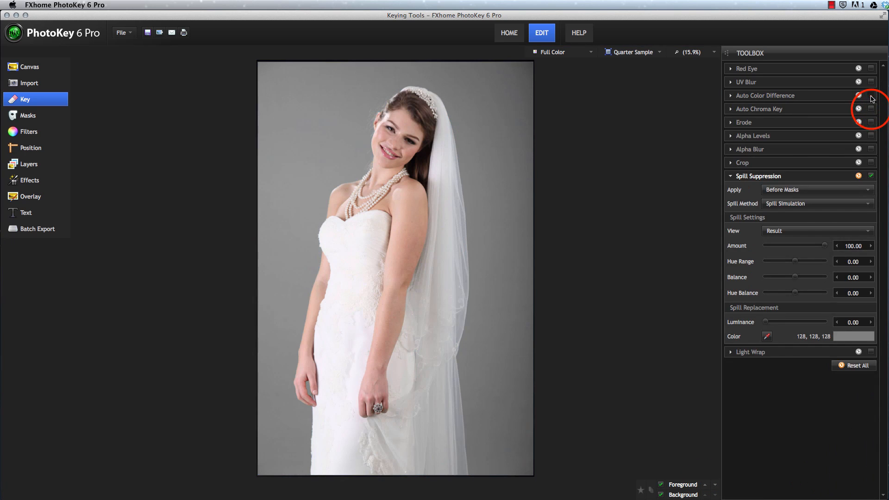
pyautogui.click(871, 95)
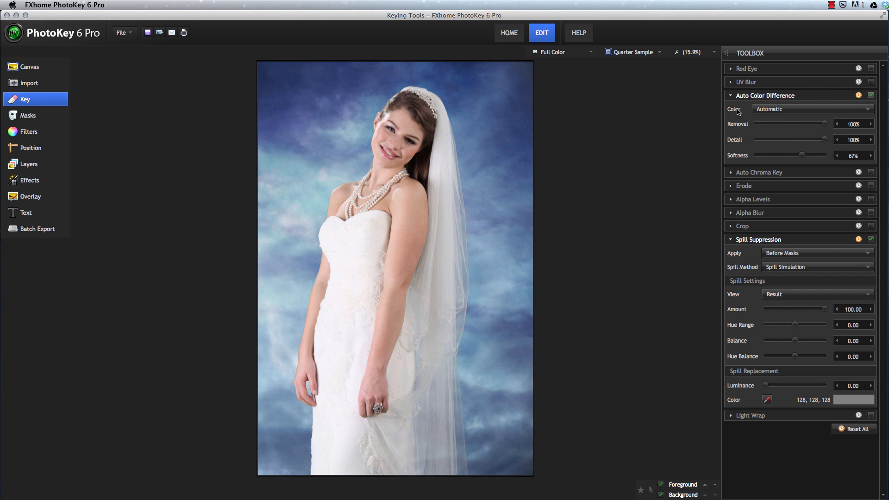
pyautogui.click(848, 111)
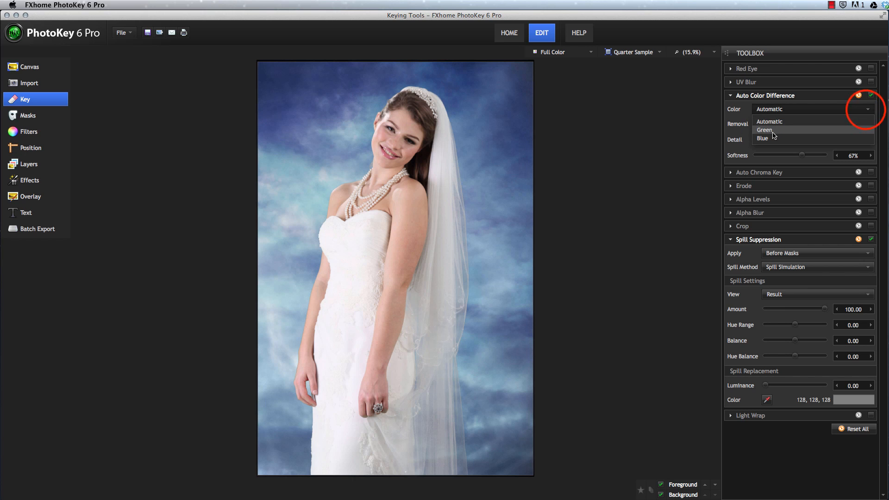
pyautogui.click(860, 111)
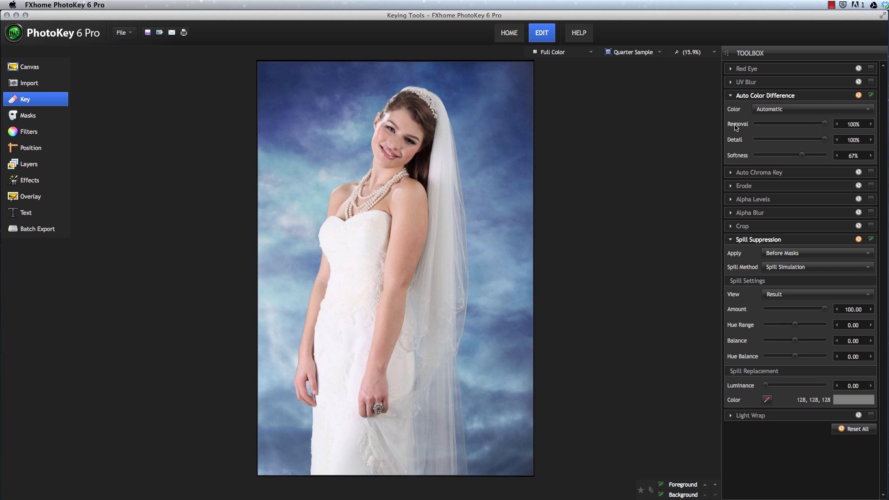
# - Show the bride's Foreground Alpha and set Removal to 94%, Detail to 0% and Softness to 100%
pyautogui.click(569, 51)
pyautogui.click(561, 67)
pyautogui.moveTo(825, 123)
pyautogui.mouseDown()
pyautogui.moveTo(734, 128)
pyautogui.moveTo(828, 127)
pyautogui.mouseUp()
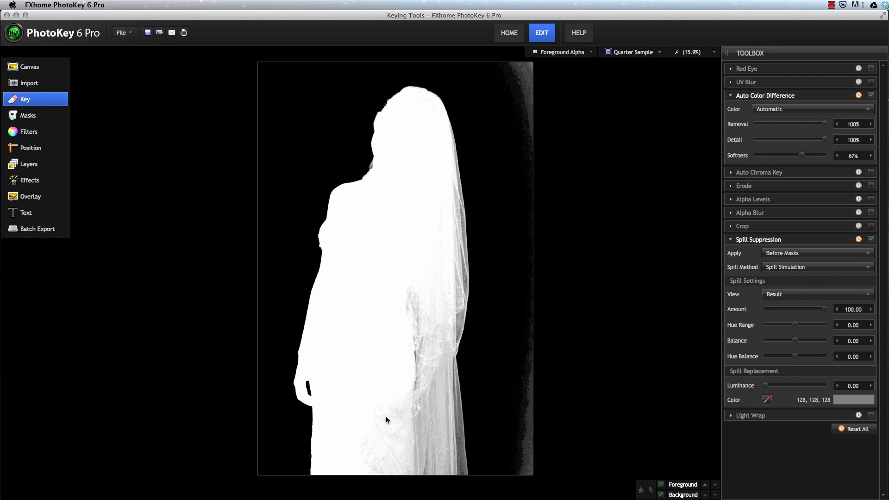
pyautogui.moveTo(825, 124); pyautogui.dragTo(822, 126)
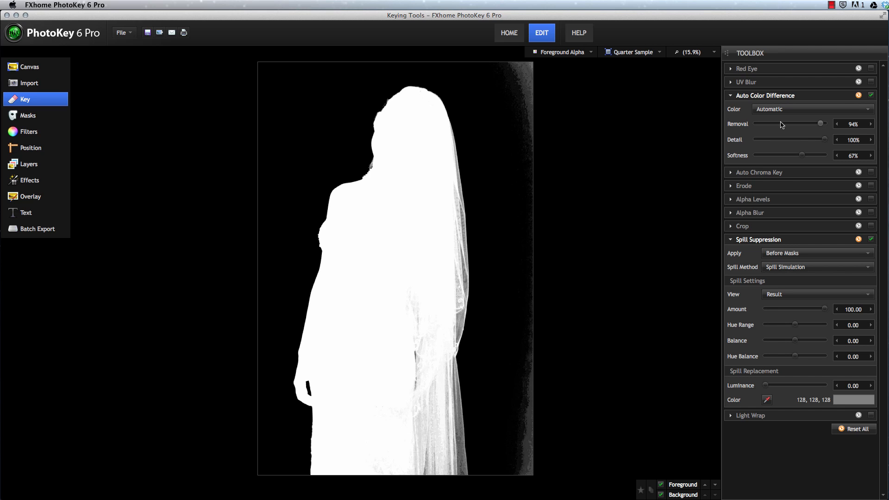
pyautogui.moveTo(825, 139); pyautogui.dragTo(754, 141)
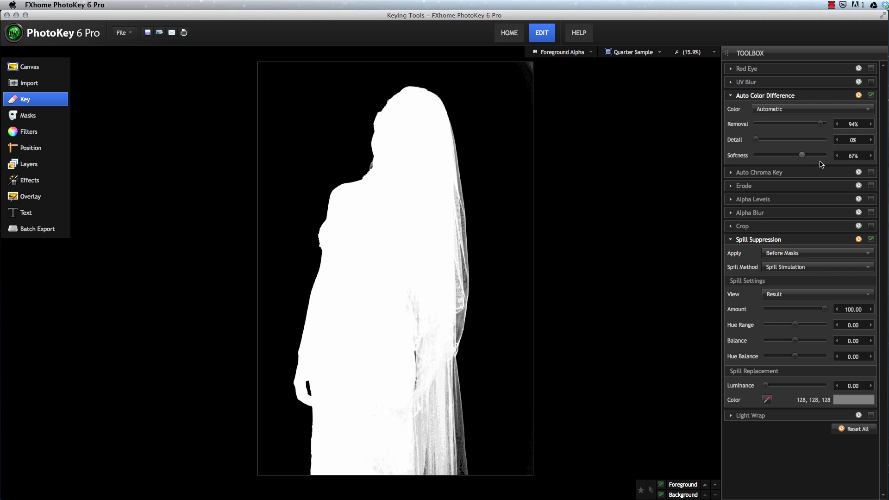
pyautogui.moveTo(802, 156); pyautogui.dragTo(826, 156)
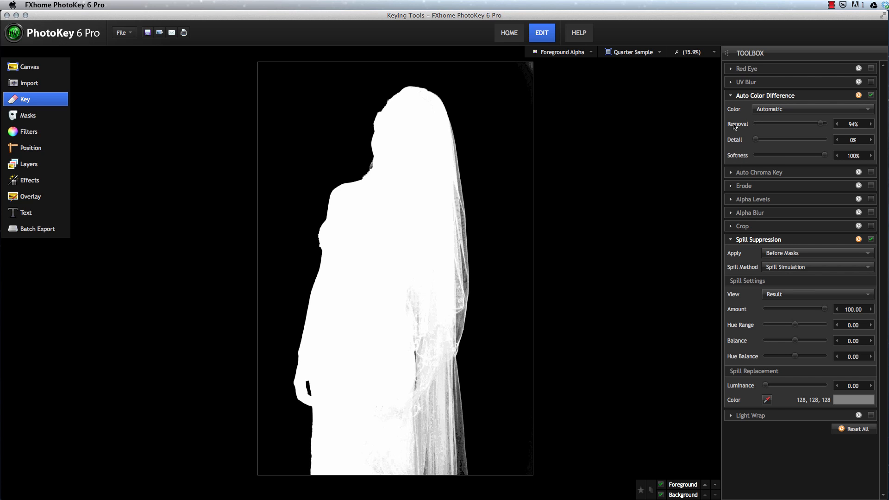
# - Compare Removal at 100% and 83% and Softness at 0% and 100% on the bride's alpha, and return to Full Color
pyautogui.moveTo(822, 123); pyautogui.dragTo(826, 124)
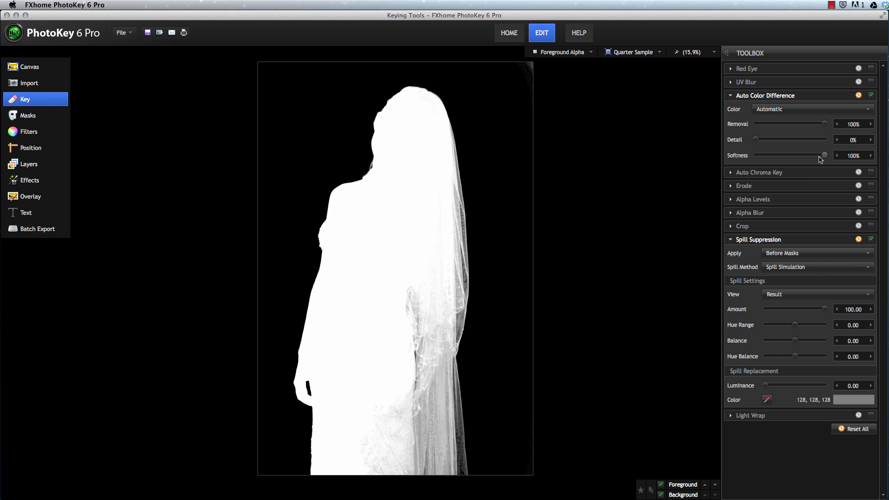
pyautogui.doubleClick(824, 155)
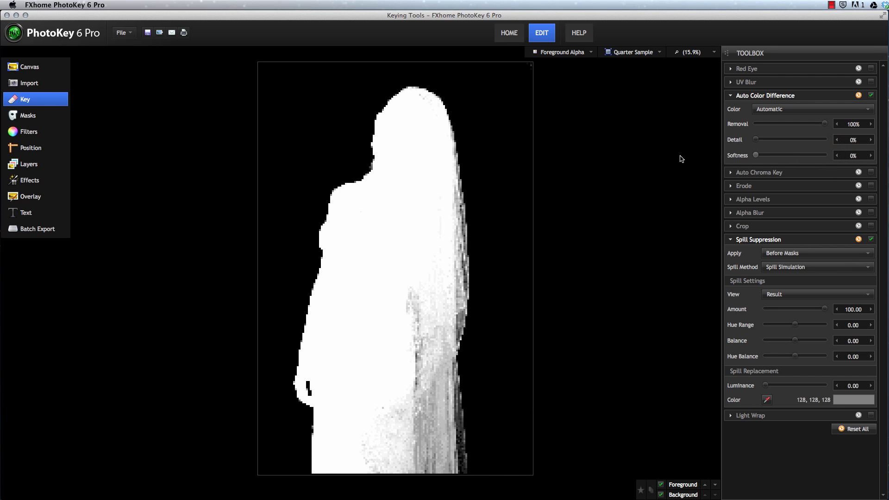
pyautogui.press('super+z')
pyautogui.moveTo(825, 123)
pyautogui.mouseDown()
pyautogui.moveTo(790, 124)
pyautogui.moveTo(813, 123)
pyautogui.mouseUp()
pyautogui.click(824, 155)
pyautogui.moveTo(825, 156)
pyautogui.mouseDown()
pyautogui.moveTo(764, 158)
pyautogui.moveTo(834, 159)
pyautogui.mouseUp()
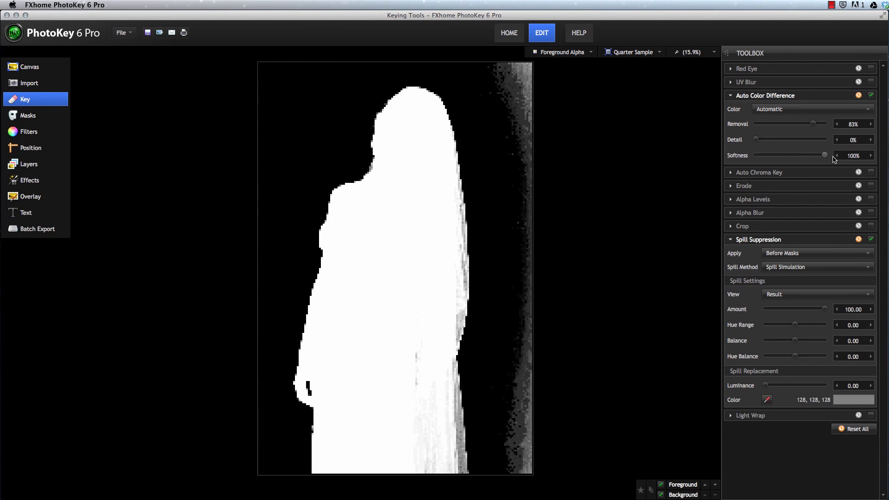
pyautogui.moveTo(813, 124); pyautogui.dragTo(821, 125)
pyautogui.click(569, 54)
pyautogui.click(556, 73)
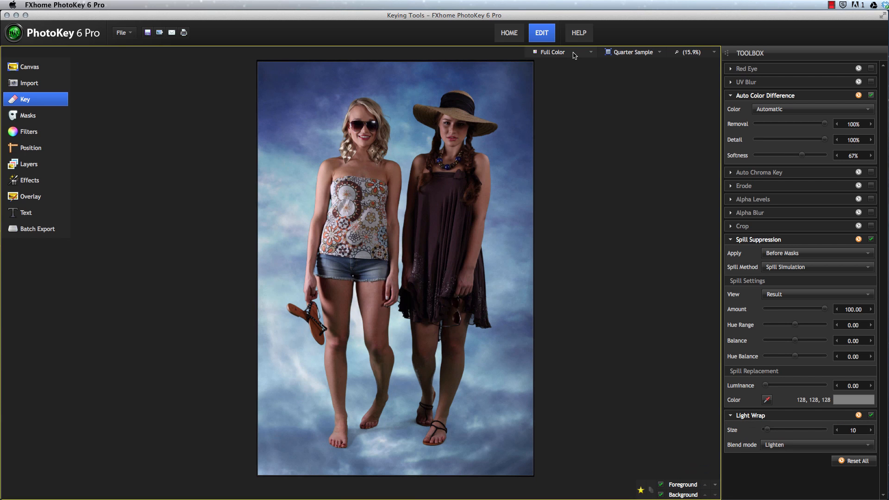
# - Show the two women's Foreground Alpha and set Removal to 100%, Detail to 0% and Softness to 80%
pyautogui.click(574, 56)
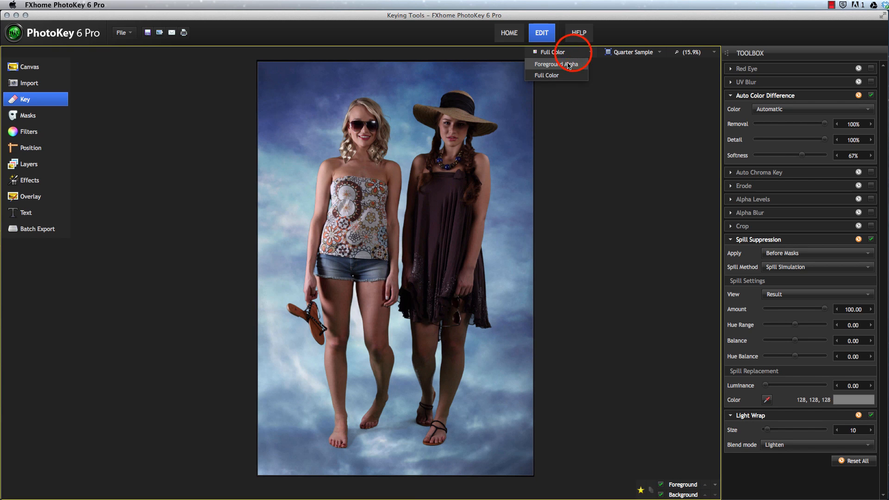
pyautogui.click(572, 63)
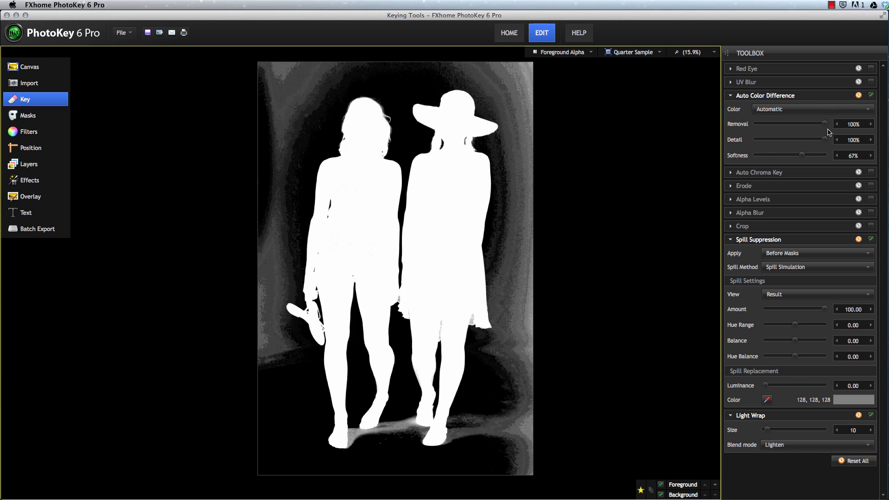
pyautogui.moveTo(826, 139); pyautogui.dragTo(743, 140)
pyautogui.moveTo(826, 124)
pyautogui.mouseDown()
pyautogui.moveTo(813, 124)
pyautogui.moveTo(825, 125)
pyautogui.mouseUp()
pyautogui.moveTo(802, 155); pyautogui.dragTo(811, 159)
# - Clean the two women's alpha with Alpha Levels, setting Black to 57% and lowering White, and return to Full Color
pyautogui.click(793, 202)
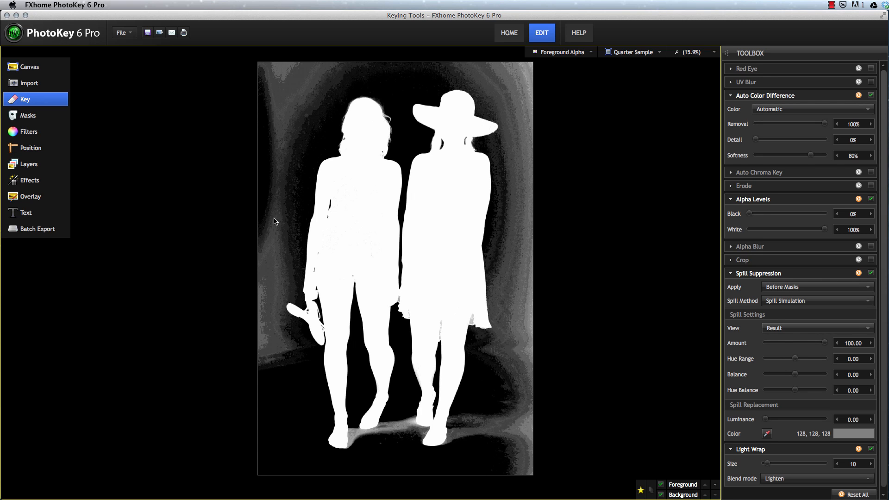
pyautogui.moveTo(750, 215); pyautogui.dragTo(792, 216)
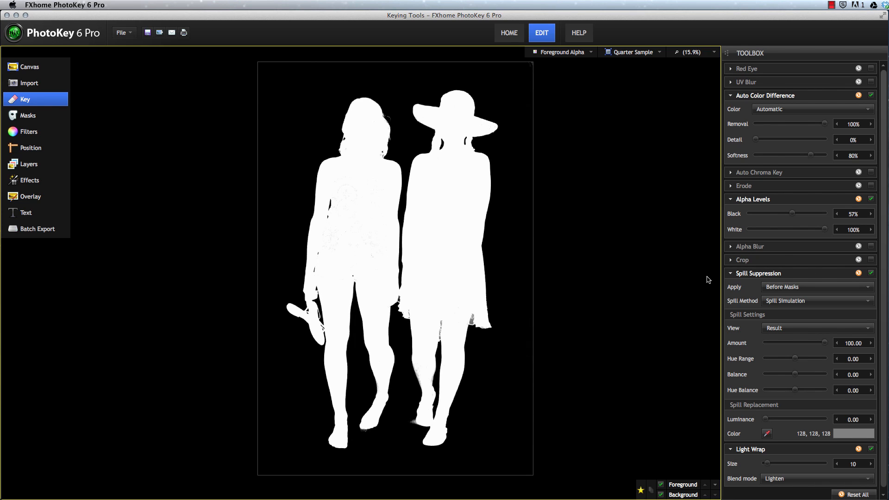
pyautogui.moveTo(825, 230); pyautogui.dragTo(808, 230)
pyautogui.click(569, 58)
pyautogui.click(567, 74)
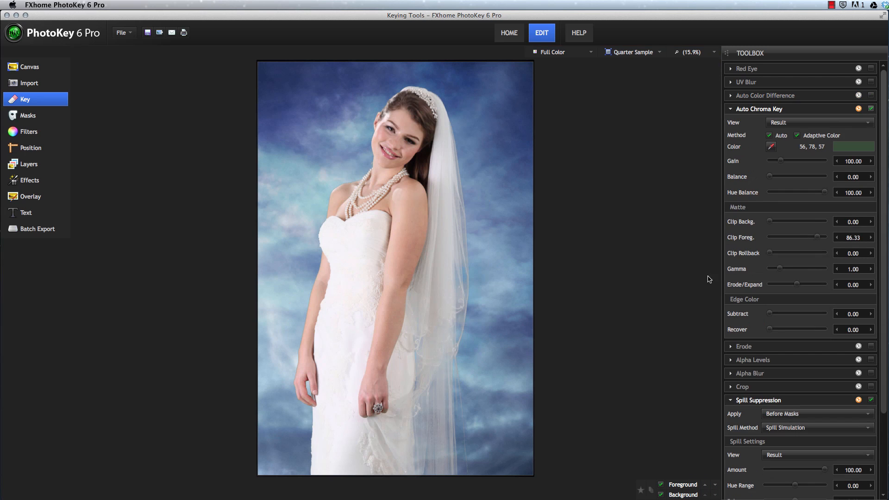
# - Set the bride's Spill Suppression to apply After Masks
pyautogui.scroll(-5, 739, 277)
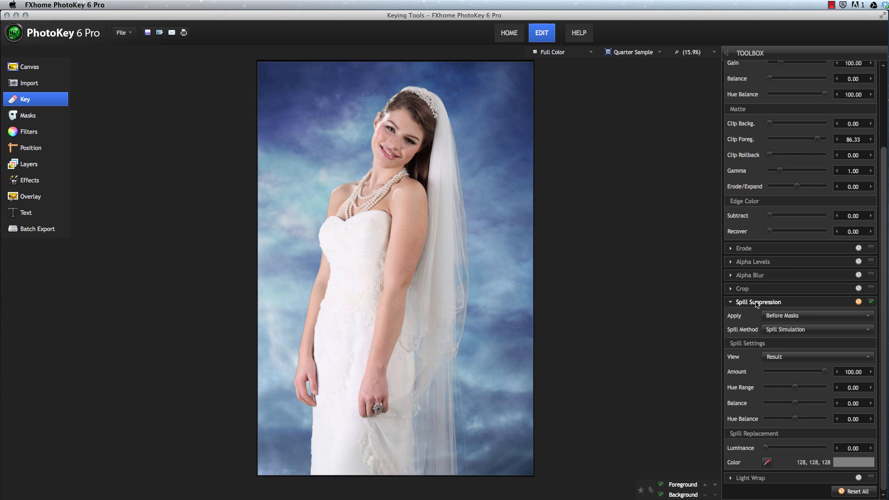
pyautogui.click(813, 317)
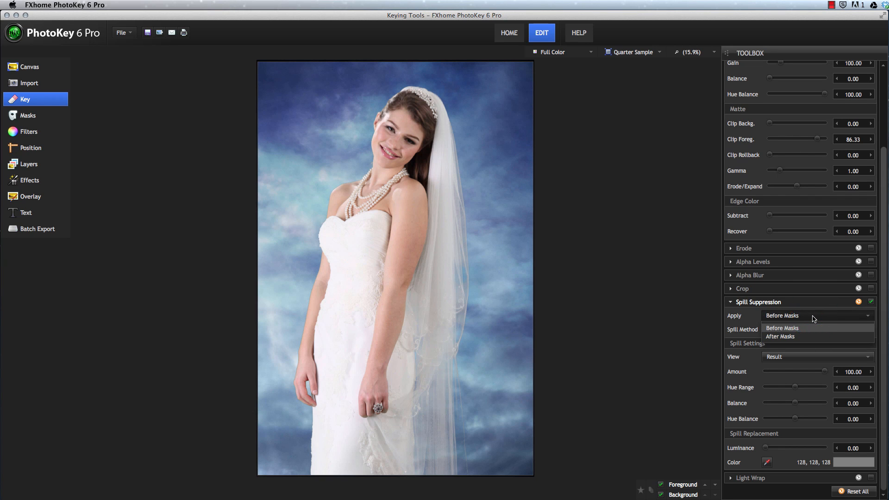
pyautogui.click(787, 336)
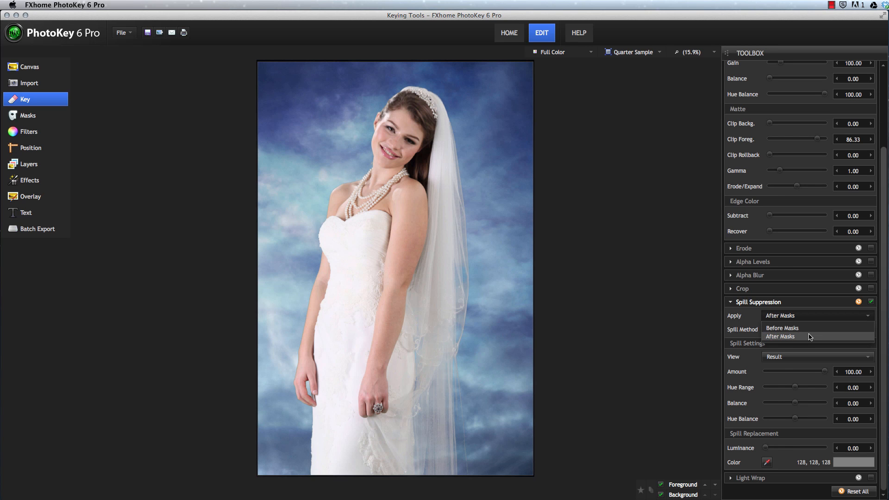
pyautogui.click(669, 280)
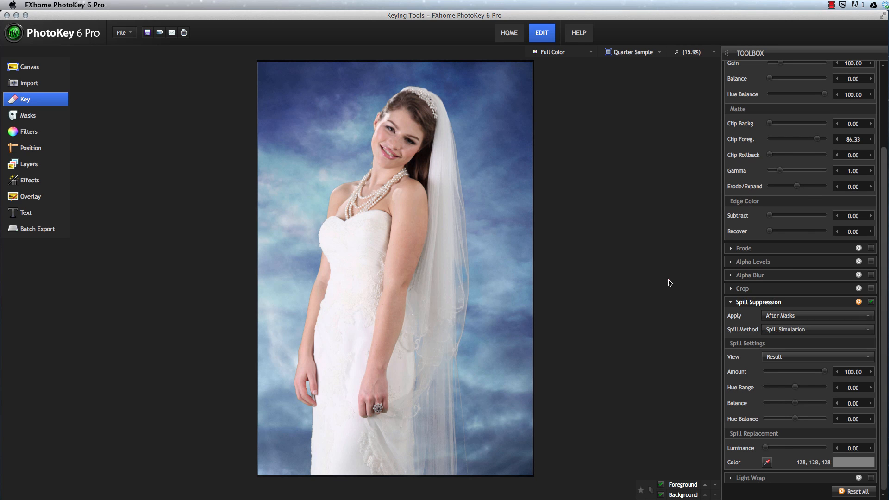
# - Enable Mask #1 on the bride's photo and set Spill Suppression to apply Before Masks
pyautogui.click(31, 116)
pyautogui.click(735, 108)
pyautogui.click(26, 99)
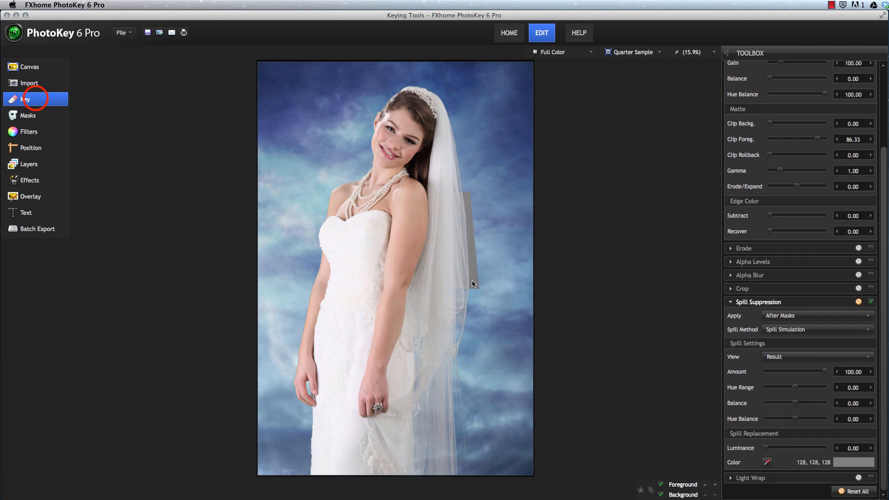
pyautogui.click(792, 316)
pyautogui.click(778, 329)
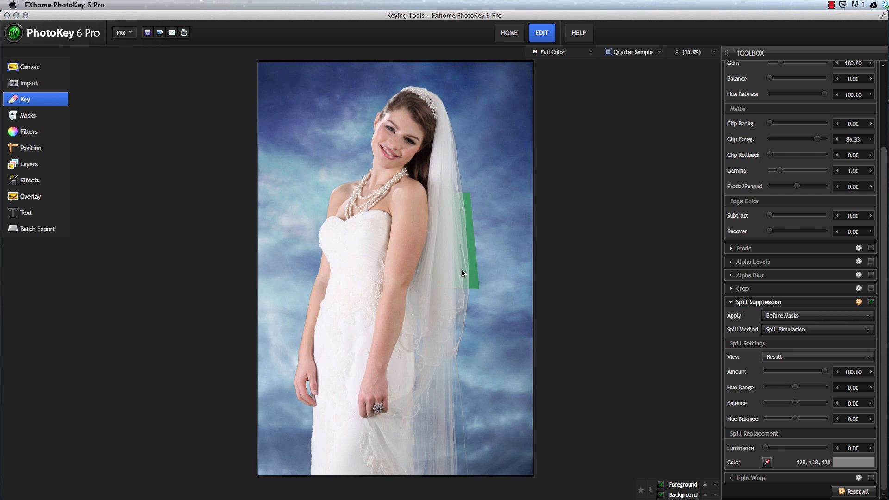
# - Set the bride's Spill Suppression back to After Masks and disable Mask #1, returning to the Key tools
pyautogui.click(808, 316)
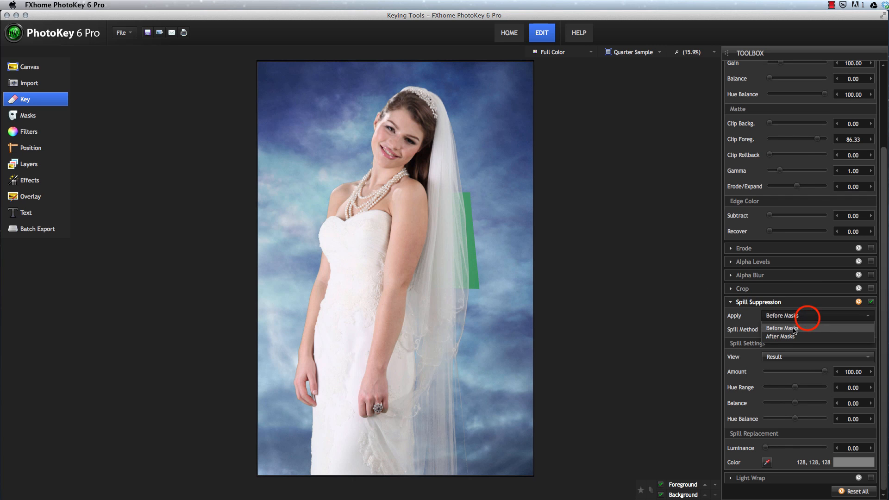
pyautogui.click(790, 337)
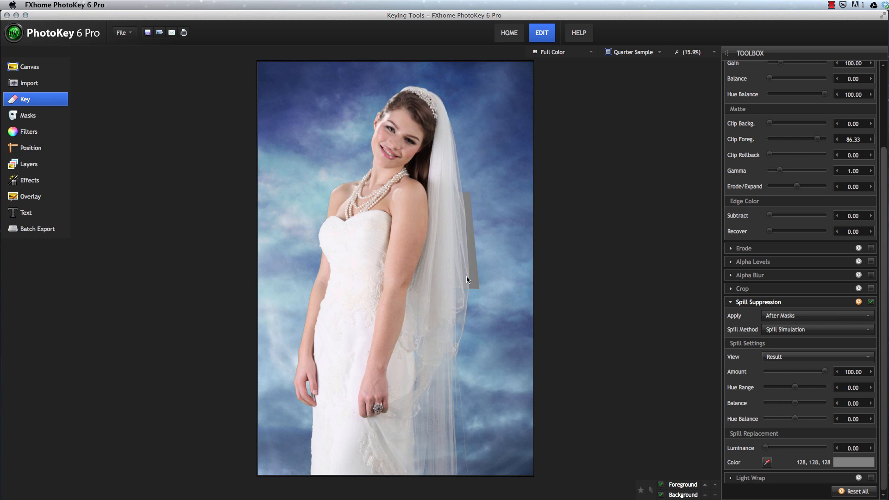
pyautogui.click(27, 116)
pyautogui.click(735, 108)
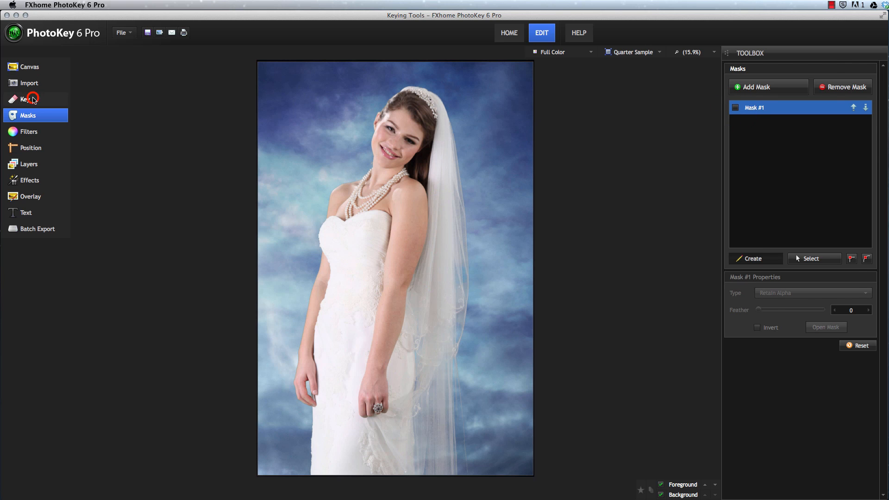
pyautogui.click(33, 100)
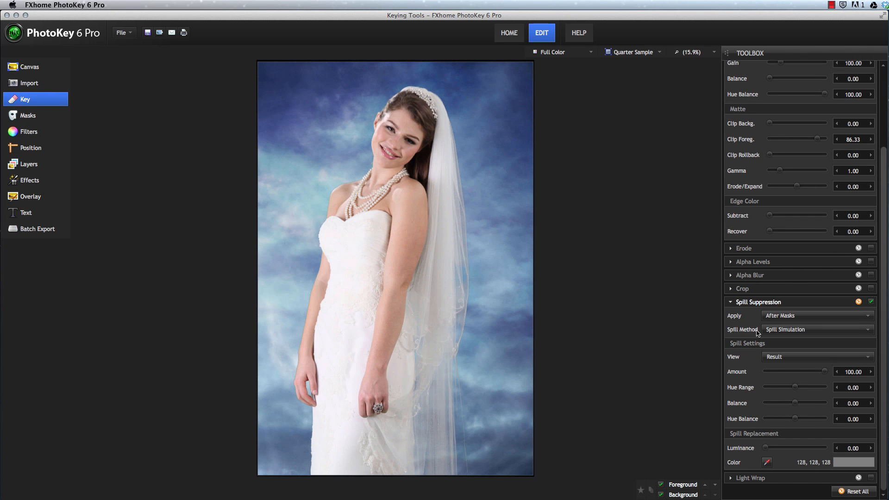
# - Keep Spill Simulation as the bride's spill method and show the Despill Map
pyautogui.click(799, 330)
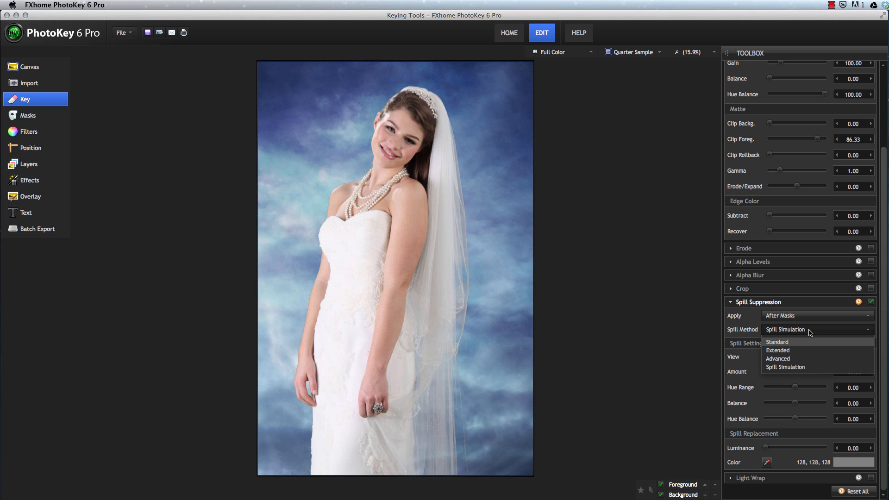
pyautogui.click(801, 367)
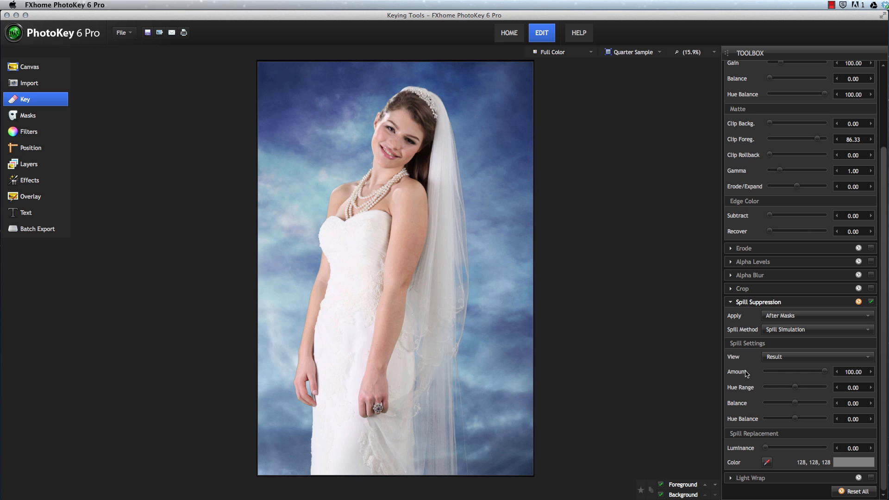
pyautogui.click(805, 359)
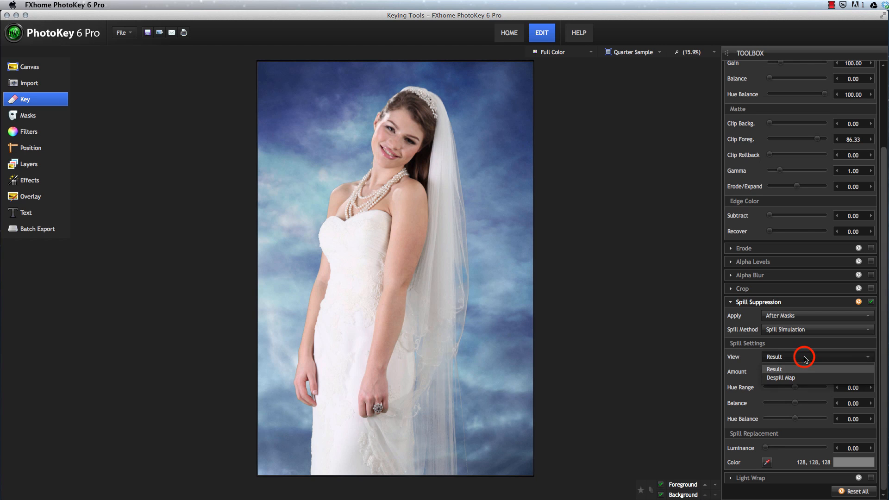
pyautogui.click(790, 379)
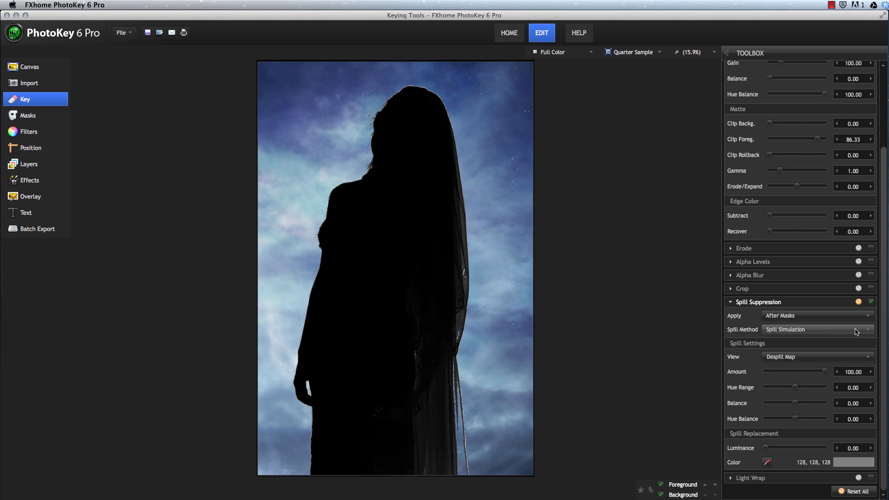
# - Turn the bride's Spill Suppression off and on again for comparison, and return its view to Result
pyautogui.click(871, 302)
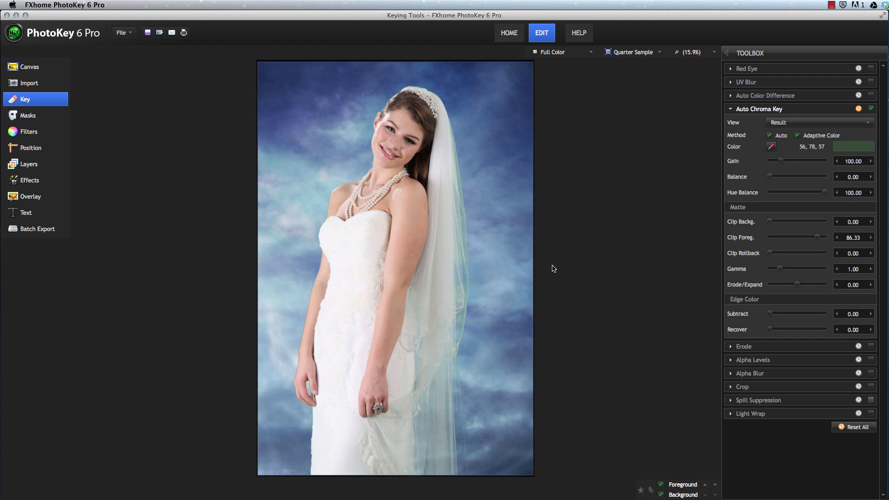
pyautogui.click(795, 400)
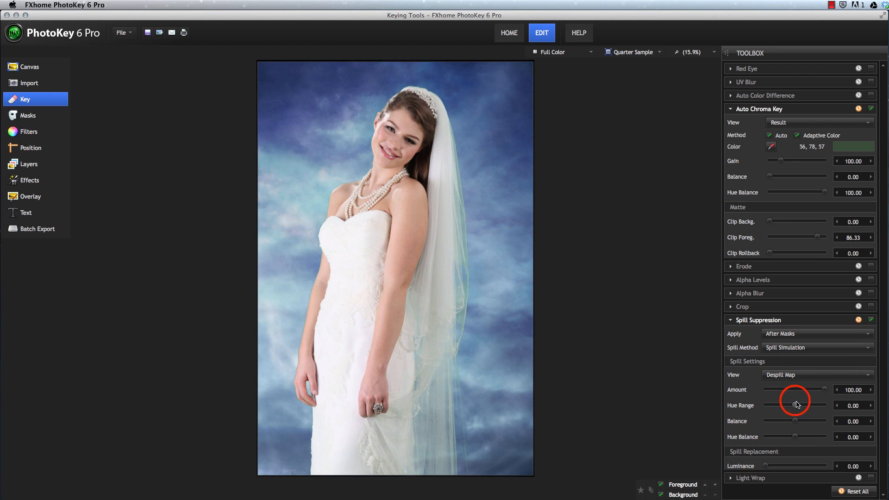
pyautogui.click(803, 455)
pyautogui.click(776, 465)
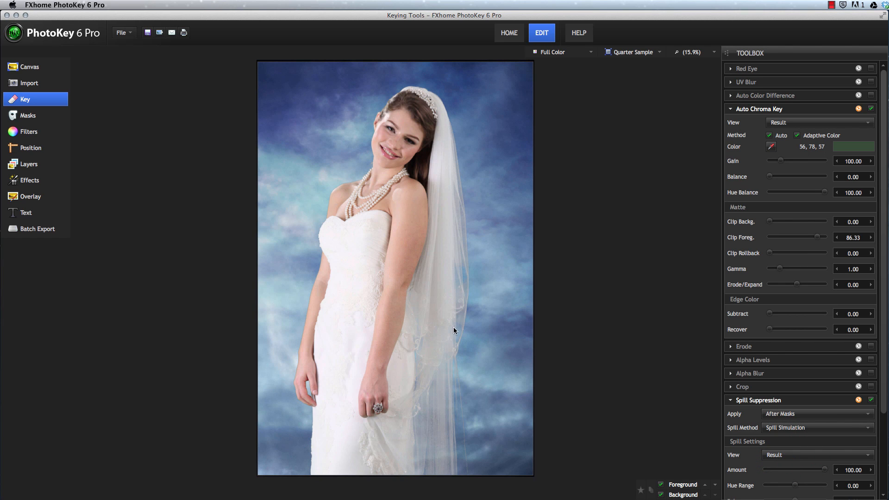
# - Using the bride's Despill Map, set Hue Range to 14.29, Balance to -25.40 and Hue Balance to -15.87, and return to the Result view
pyautogui.scroll(-4, 762, 370)
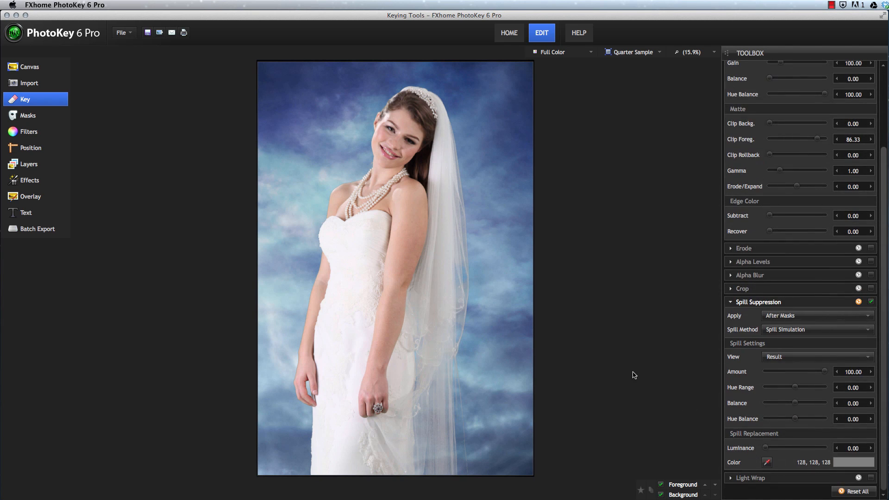
pyautogui.click(802, 357)
pyautogui.click(779, 379)
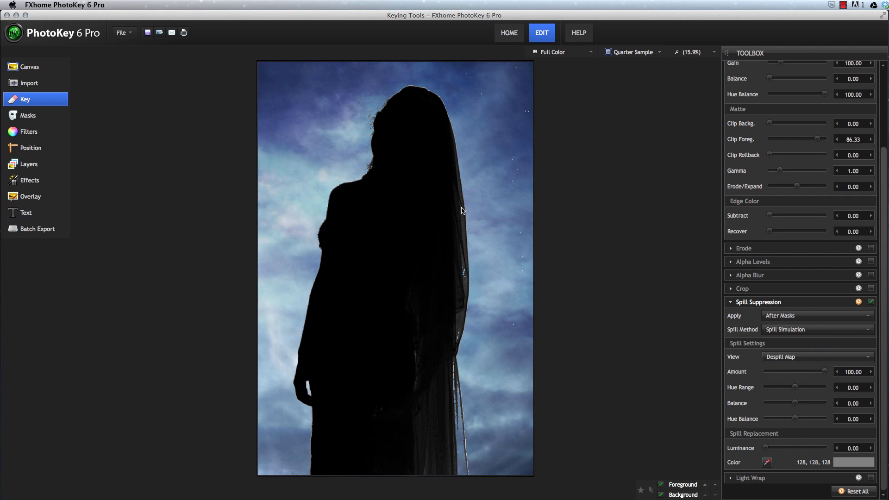
pyautogui.moveTo(796, 388); pyautogui.dragTo(810, 388)
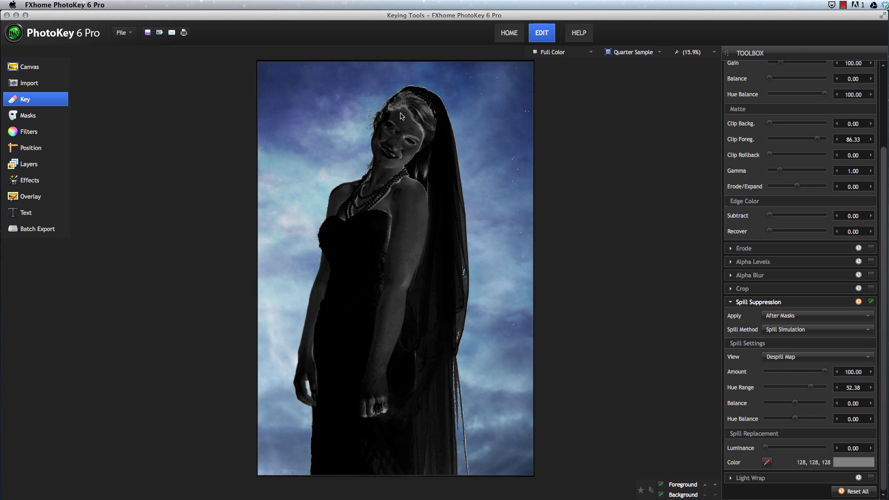
pyautogui.moveTo(811, 388)
pyautogui.mouseDown()
pyautogui.moveTo(801, 388)
pyautogui.moveTo(803, 403)
pyautogui.moveTo(814, 403)
pyautogui.mouseUp()
pyautogui.click(801, 404)
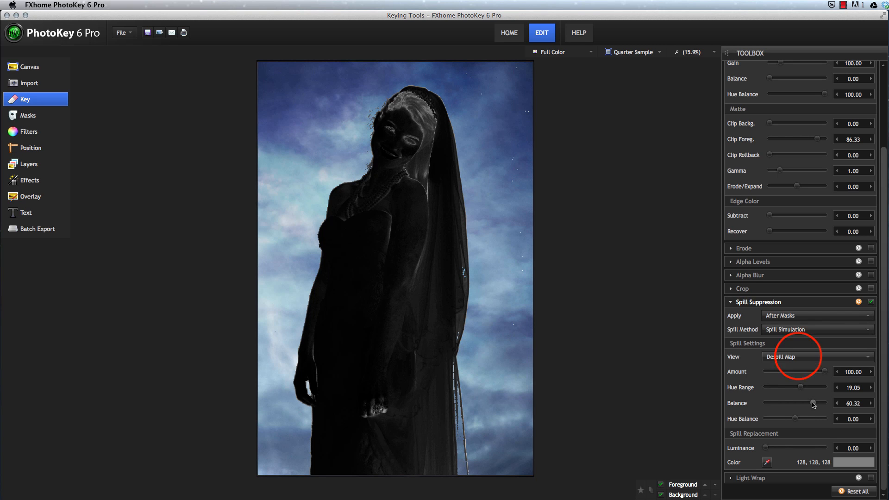
pyautogui.doubleClick(812, 402)
pyautogui.moveTo(794, 419); pyautogui.dragTo(798, 390)
pyautogui.click(808, 357)
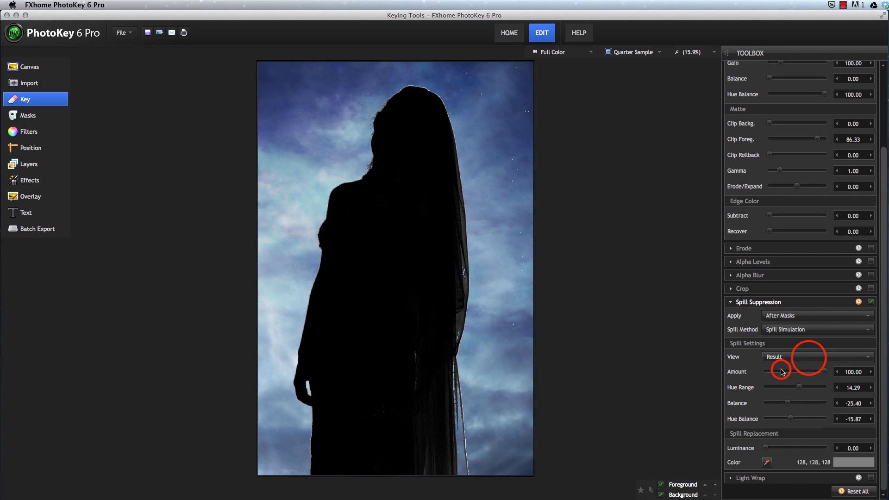
pyautogui.click(782, 370)
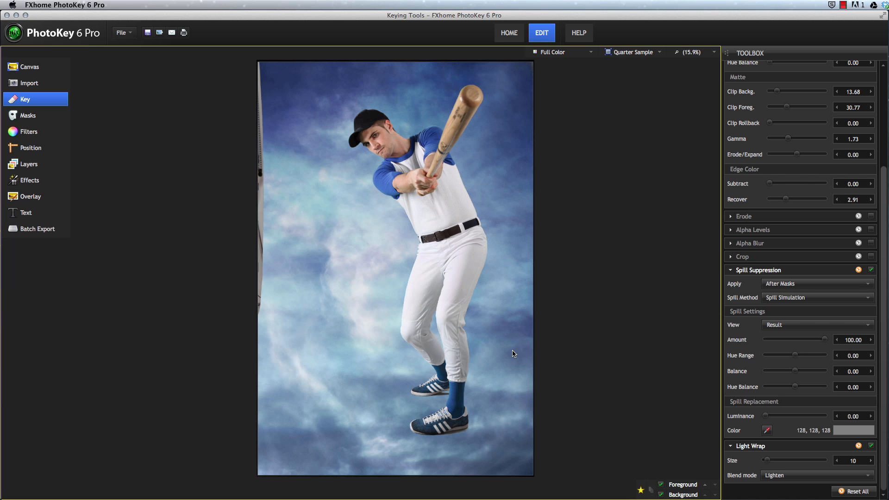
# - Compare the baseball player's photo with Spill Suppression turned off and on
pyautogui.click(872, 270)
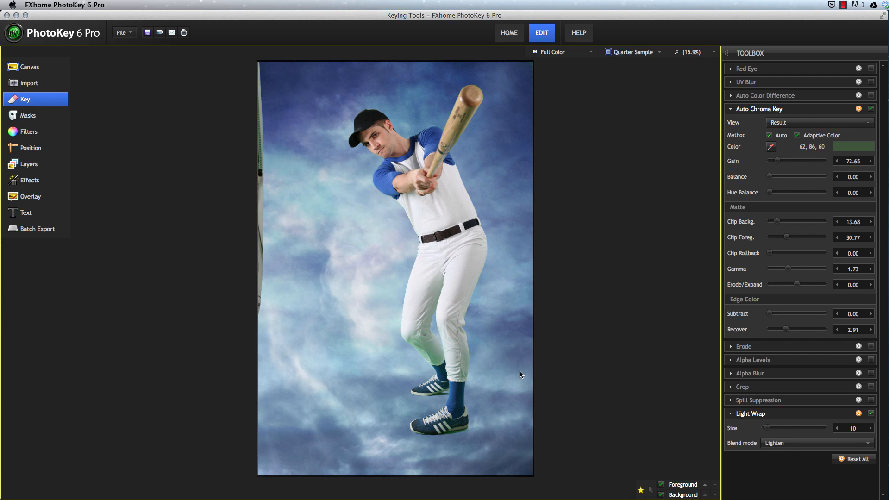
pyautogui.click(871, 402)
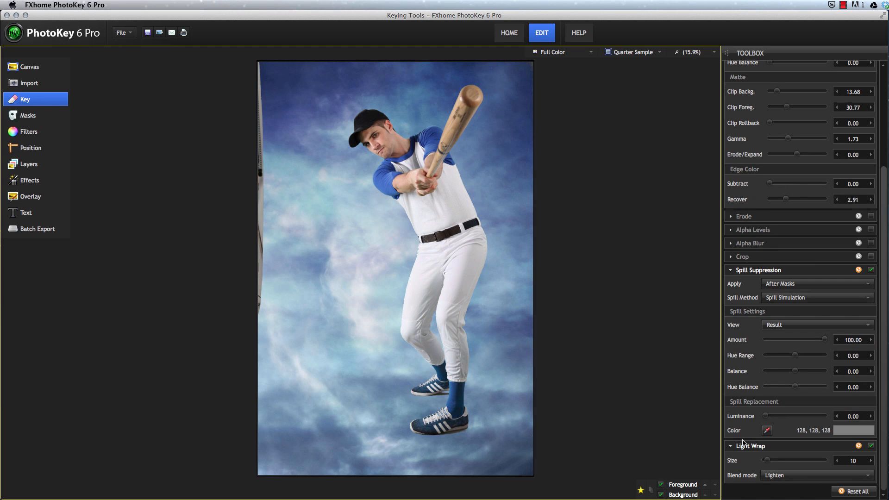
# - Sample the blue background (149, 160, 188) as the baseball player's spill replacement color and raise the replacement Luminance
pyautogui.click(767, 431)
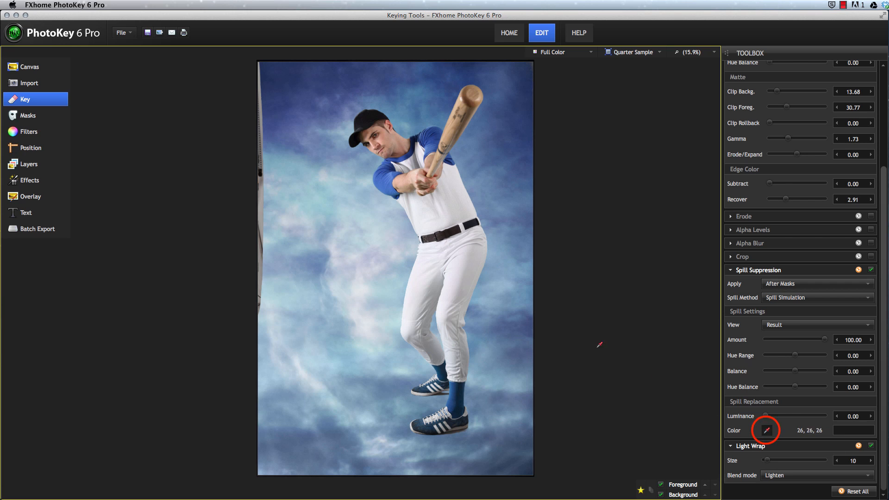
pyautogui.click(501, 288)
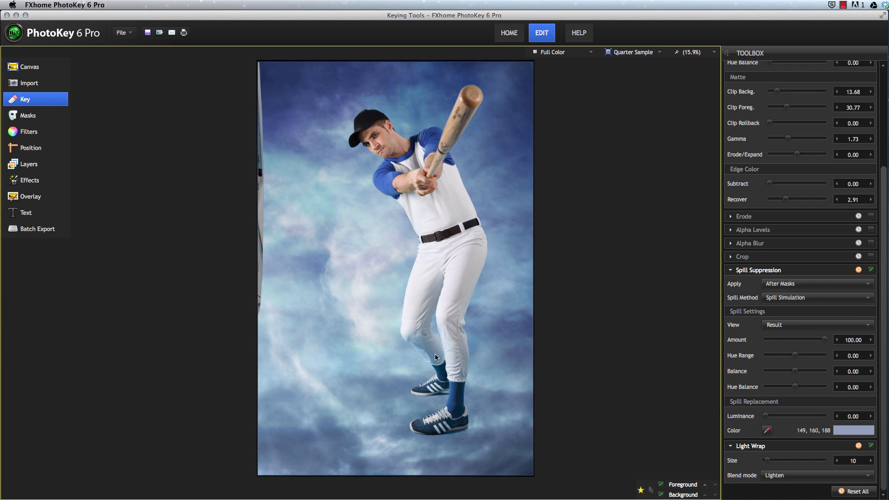
pyautogui.moveTo(766, 416)
pyautogui.mouseDown()
pyautogui.moveTo(848, 419)
pyautogui.moveTo(766, 420)
pyautogui.moveTo(781, 419)
pyautogui.mouseUp()
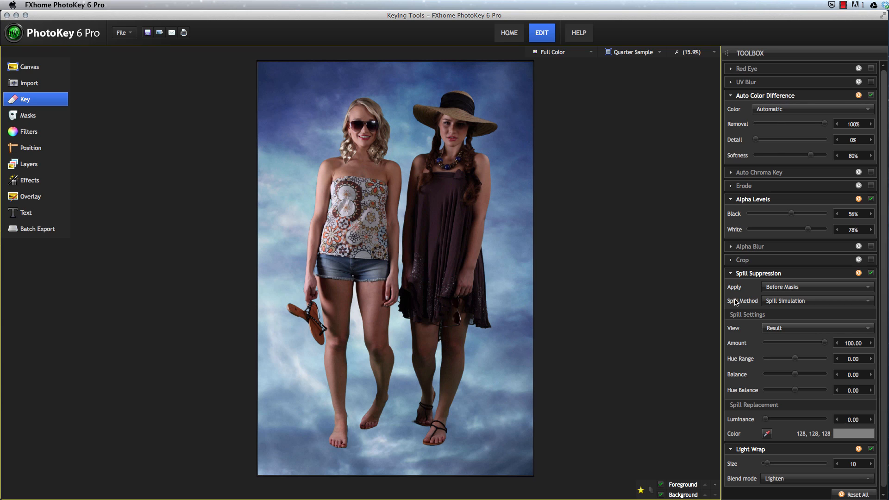
# - Try the Standard spill method on the two women's photo and switch it to Extended
pyautogui.click(800, 302)
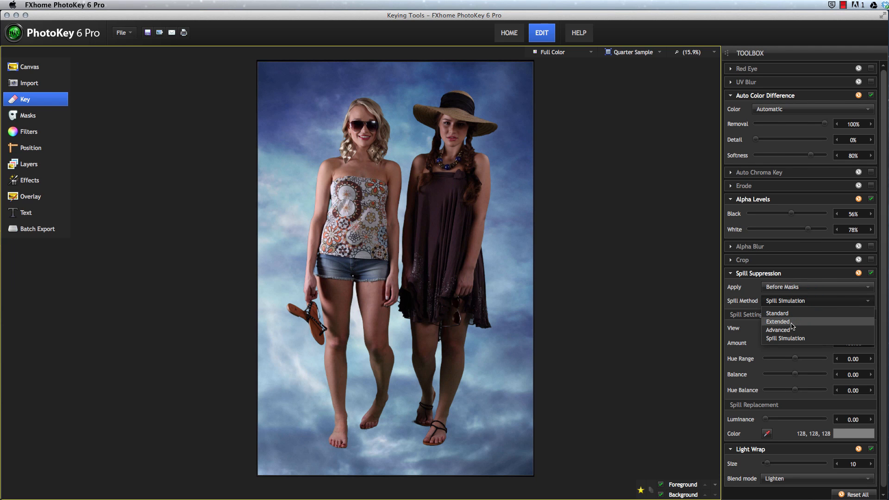
pyautogui.click(783, 314)
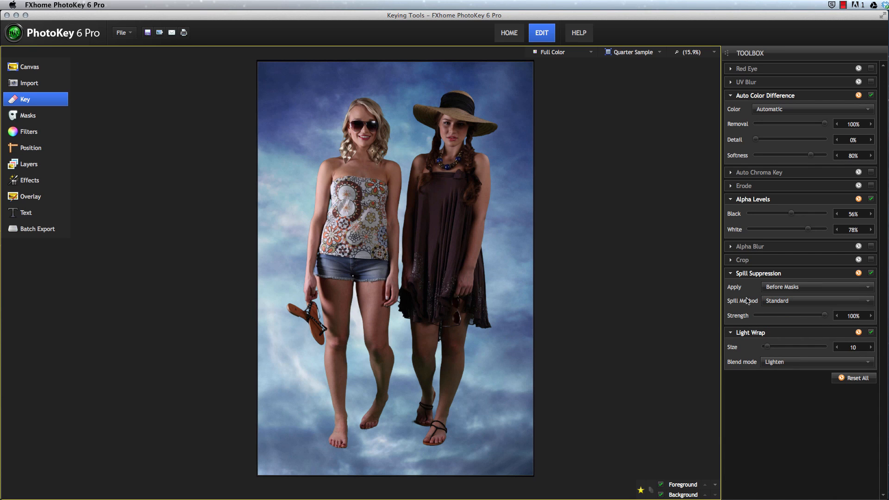
pyautogui.click(789, 303)
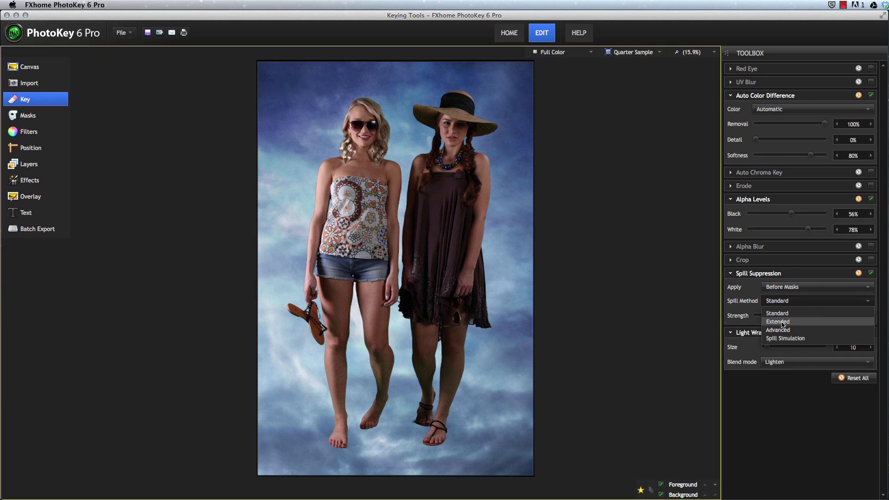
pyautogui.click(782, 323)
pyautogui.click(782, 303)
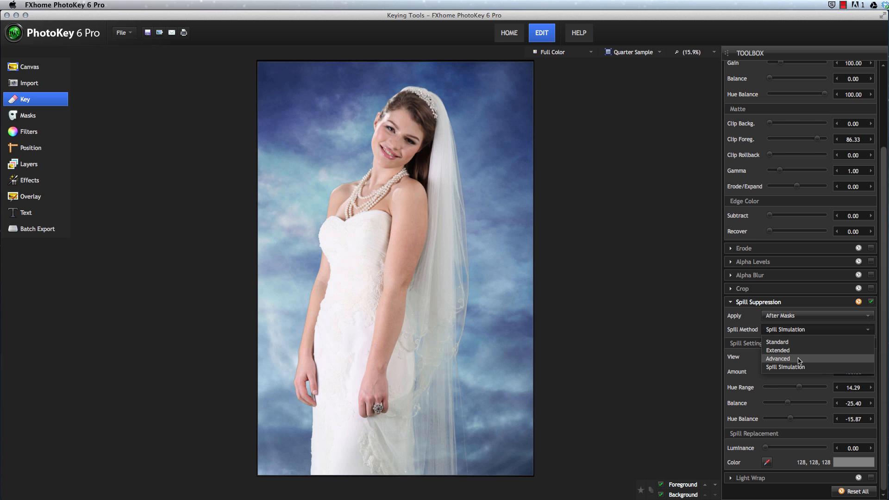
# - Try the Advanced spill method with lowered Green on the bride's photo, and return to Spill Simulation
pyautogui.click(795, 359)
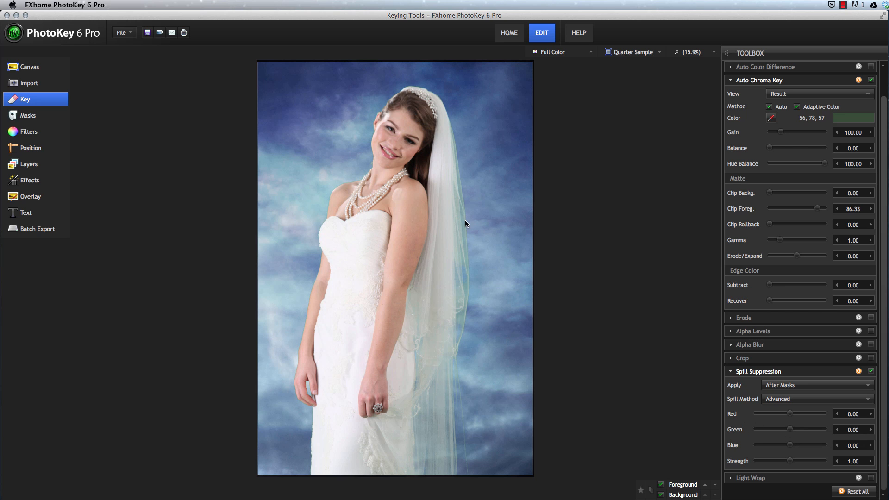
pyautogui.moveTo(790, 429); pyautogui.dragTo(766, 430)
pyautogui.click(810, 399)
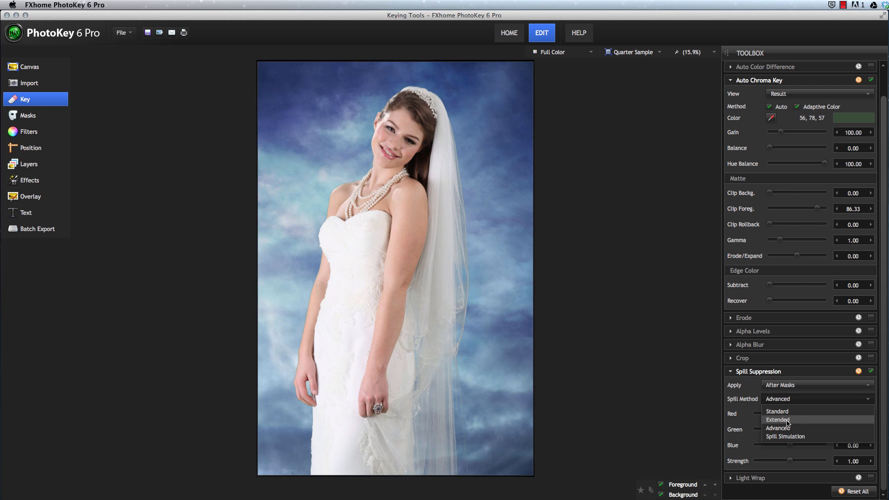
pyautogui.click(808, 437)
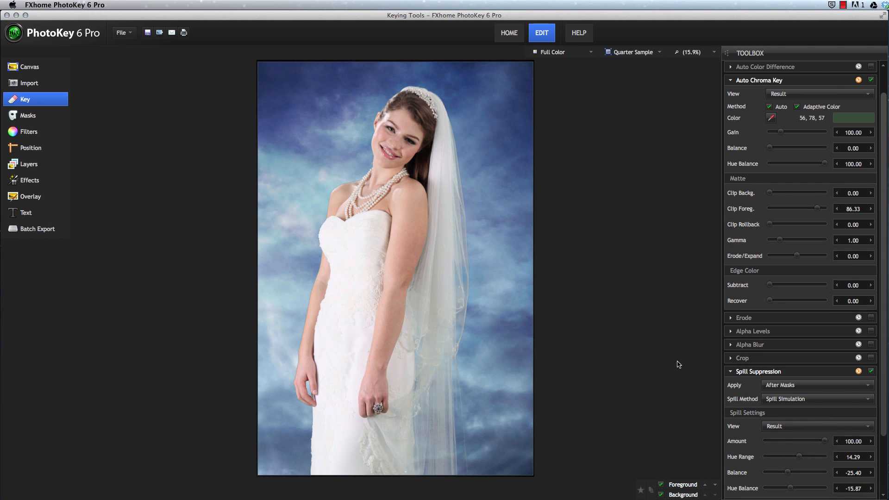
# - Switch to the two women's photo and raise the Light Wrap Size to 67
pyautogui.click(707, 486)
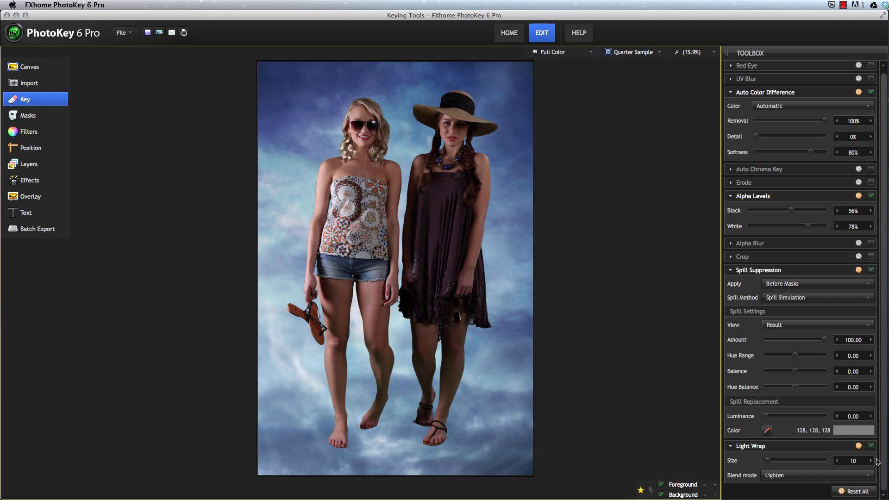
pyautogui.scroll(1, 873, 449)
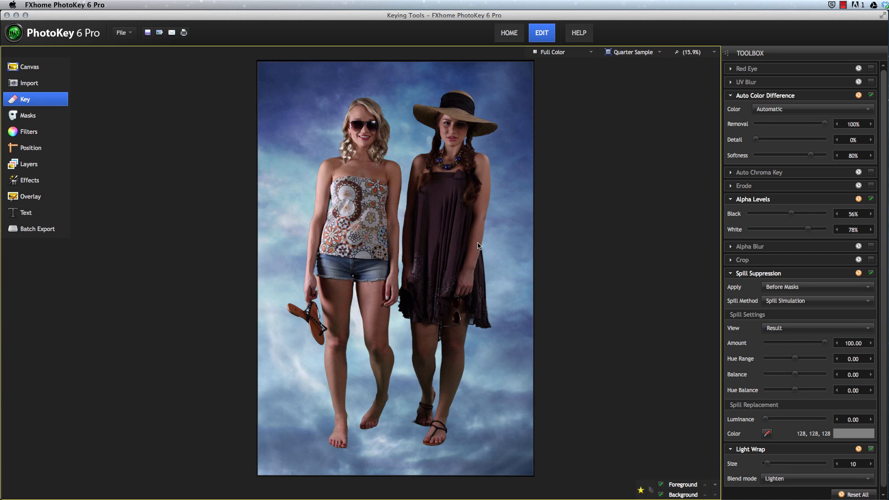
pyautogui.moveTo(768, 463); pyautogui.dragTo(785, 472)
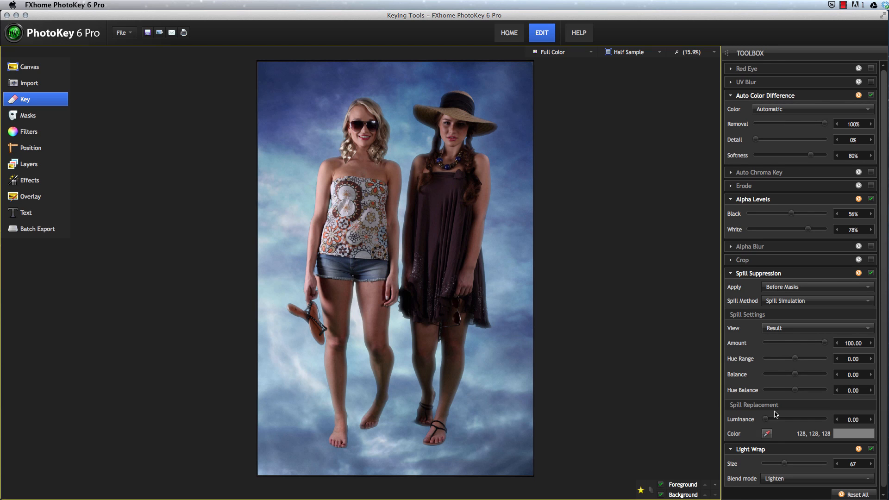
# - Try the Add and Soft Light blend modes for the Light Wrap, and return to Lighten
pyautogui.click(798, 480)
pyautogui.click(784, 490)
pyautogui.click(770, 481)
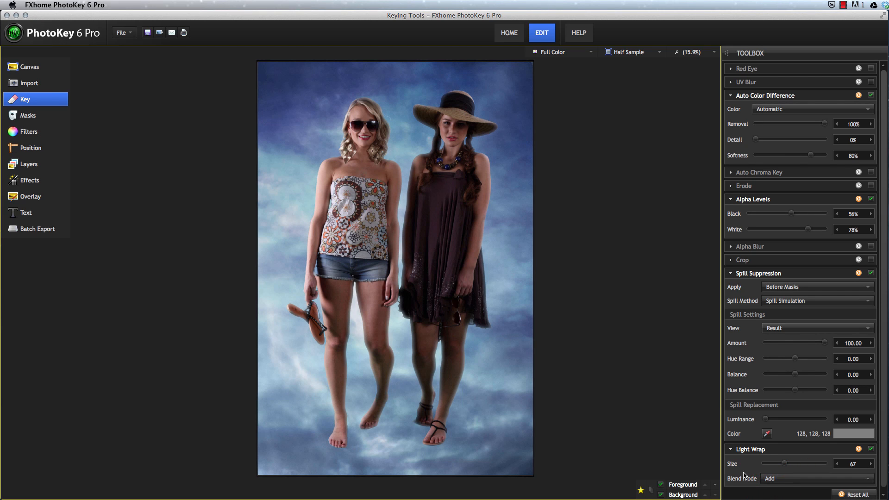
pyautogui.click(785, 479)
pyautogui.click(783, 499)
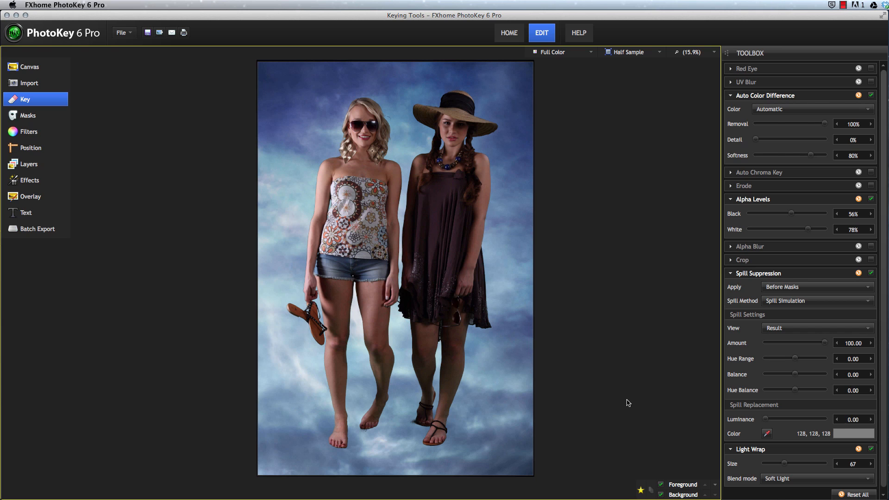
pyautogui.click(799, 478)
pyautogui.click(775, 498)
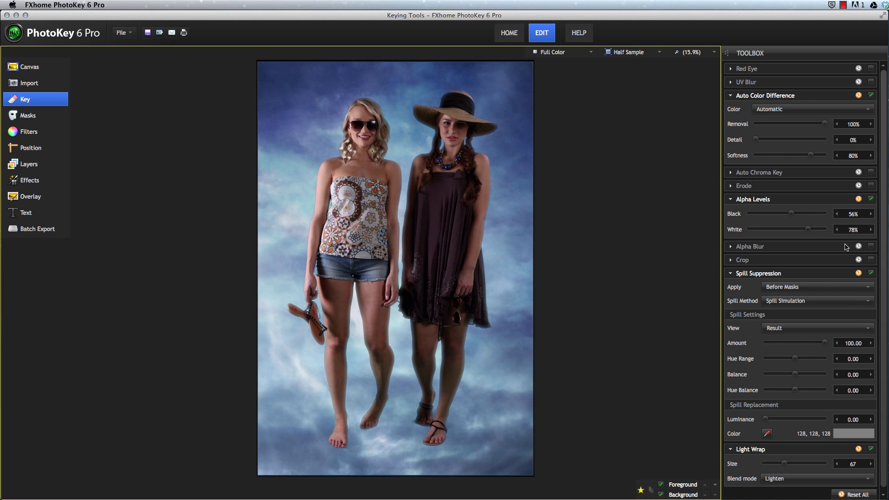
# - Try Red Eye with automatic detection and a Gaussian UV Blur of 3, and turn both tools off
pyautogui.click(741, 70)
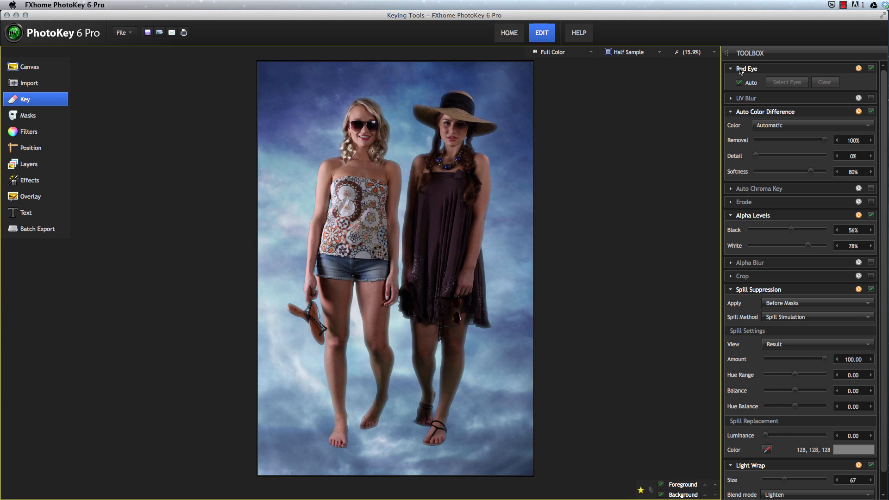
pyautogui.click(872, 68)
pyautogui.click(871, 82)
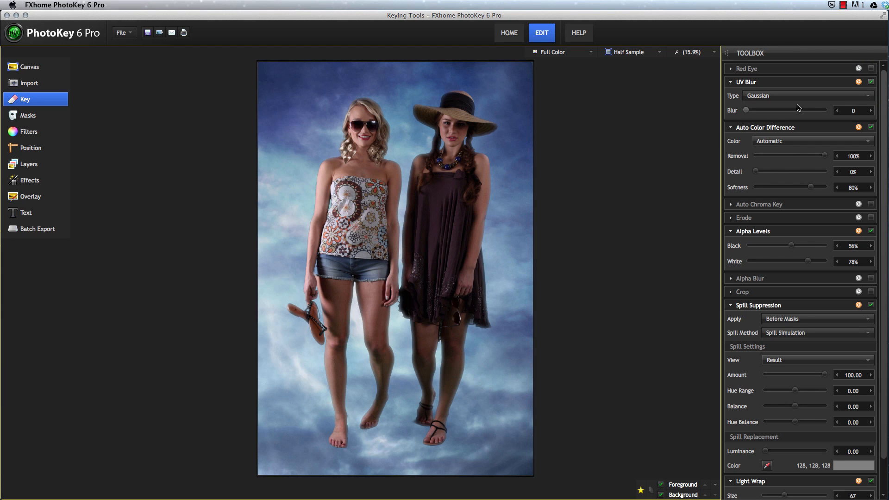
pyautogui.moveTo(746, 110); pyautogui.dragTo(770, 111)
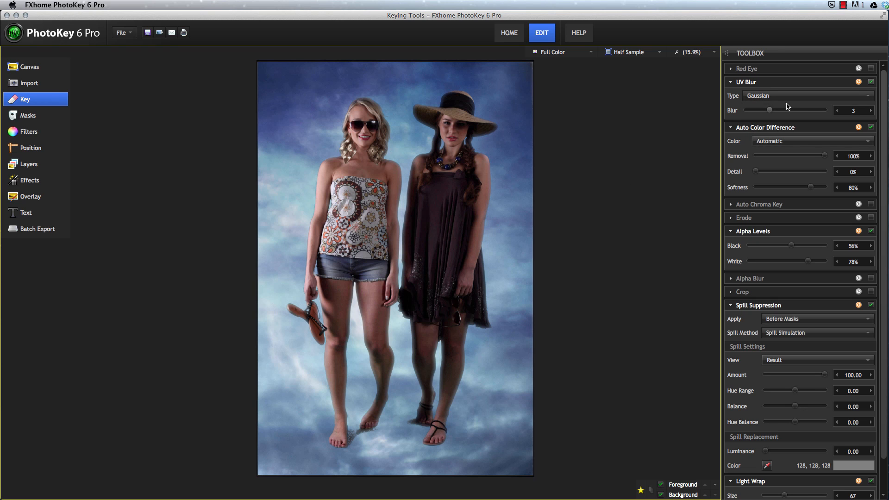
pyautogui.moveTo(769, 110); pyautogui.dragTo(728, 112)
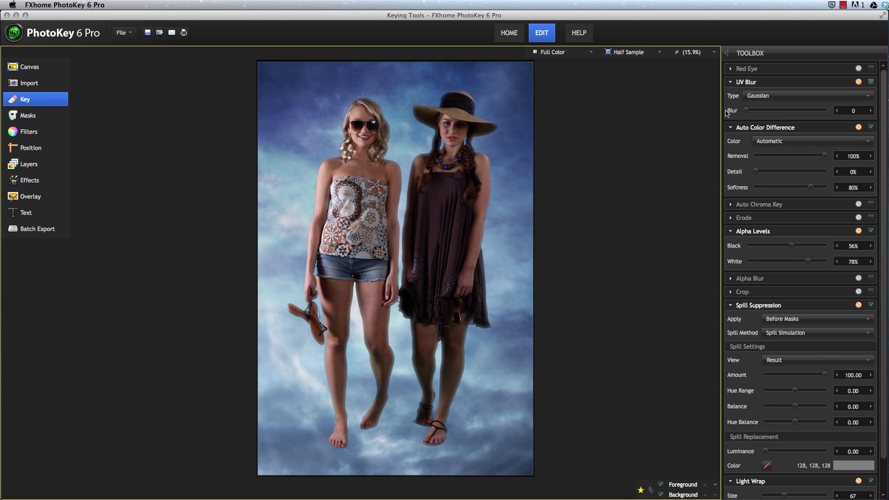
pyautogui.click(872, 82)
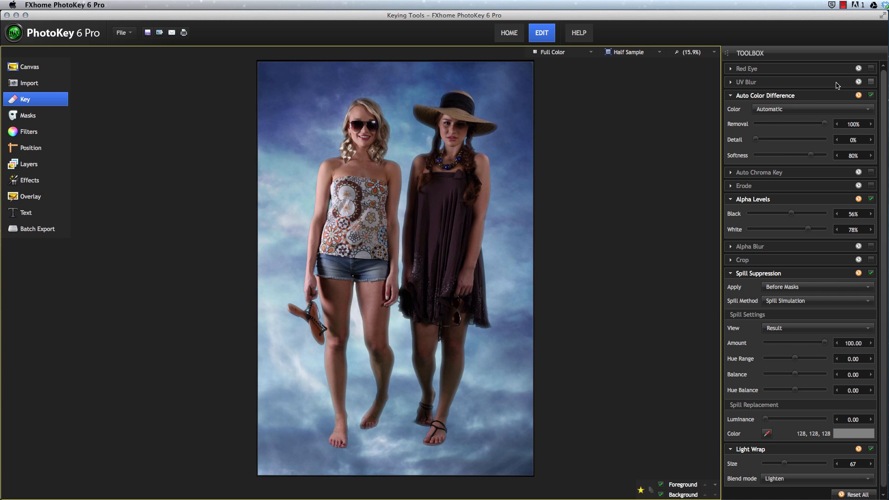
# - Try the Erode tool on the two women's matte and turn it off
pyautogui.click(763, 185)
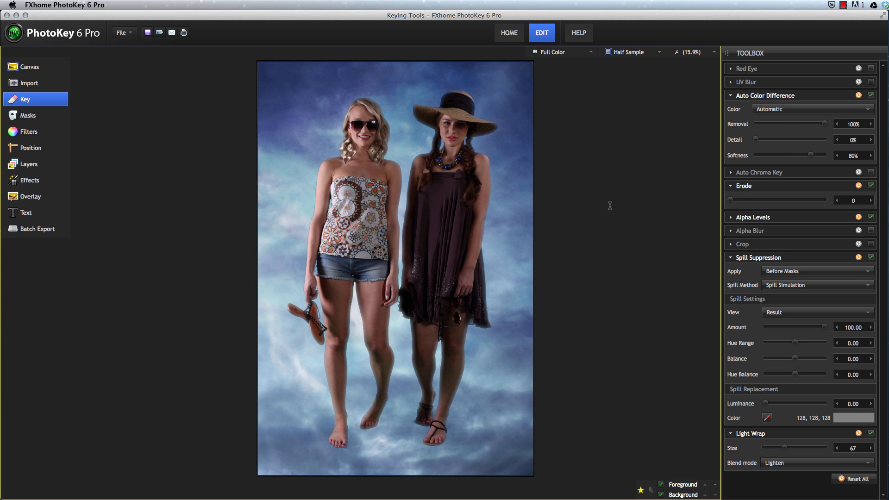
pyautogui.click(731, 200)
pyautogui.moveTo(731, 200); pyautogui.dragTo(672, 207)
pyautogui.click(871, 186)
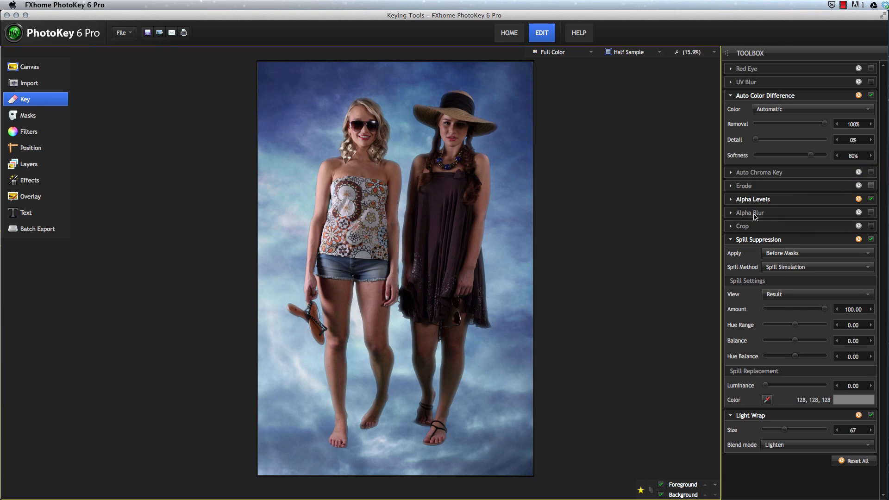
# - Try an Alpha Blur of 93 on the two women's matte edges and turn the blur off
pyautogui.click(871, 212)
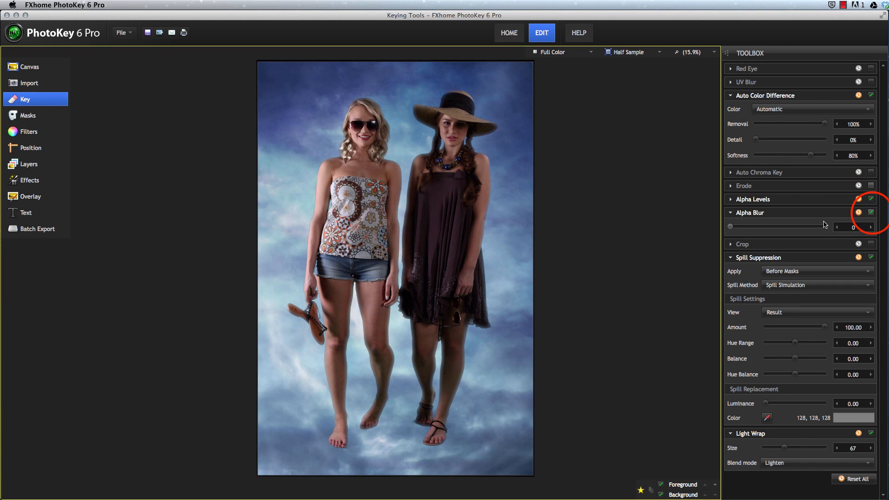
pyautogui.moveTo(731, 228); pyautogui.dragTo(775, 229)
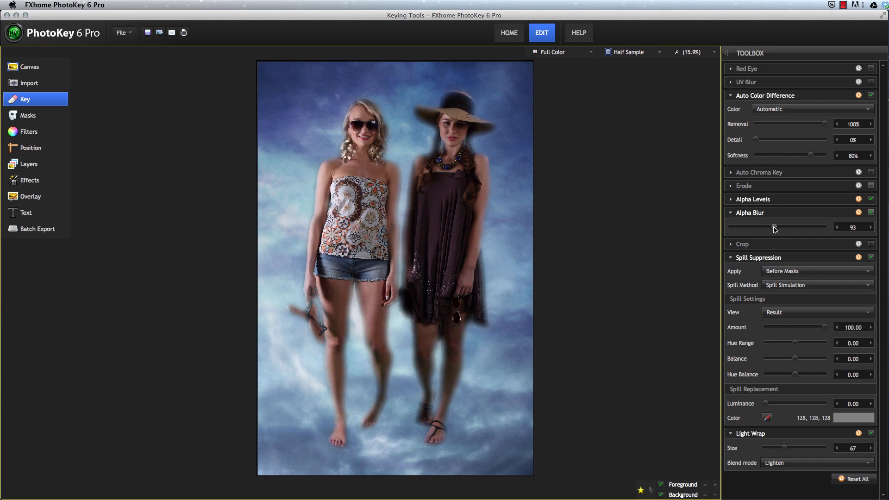
pyautogui.doubleClick(774, 228)
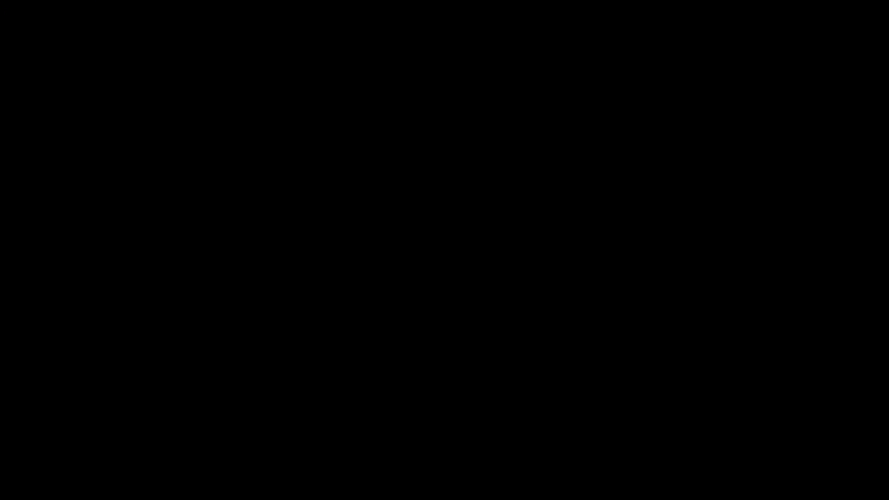
pyautogui.click(871, 212)
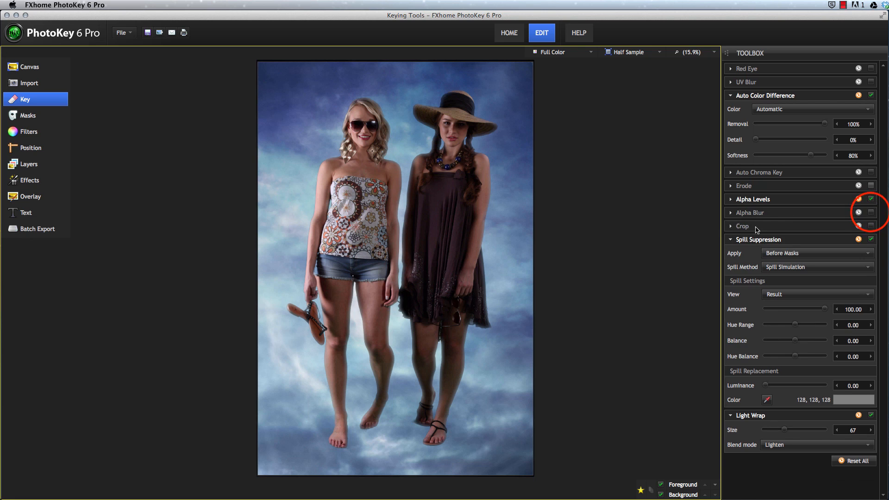
# - Turn on Crop for the two women, try a 13.07% Left crop on the baseball player's photo, and turn that crop off
pyautogui.click(871, 226)
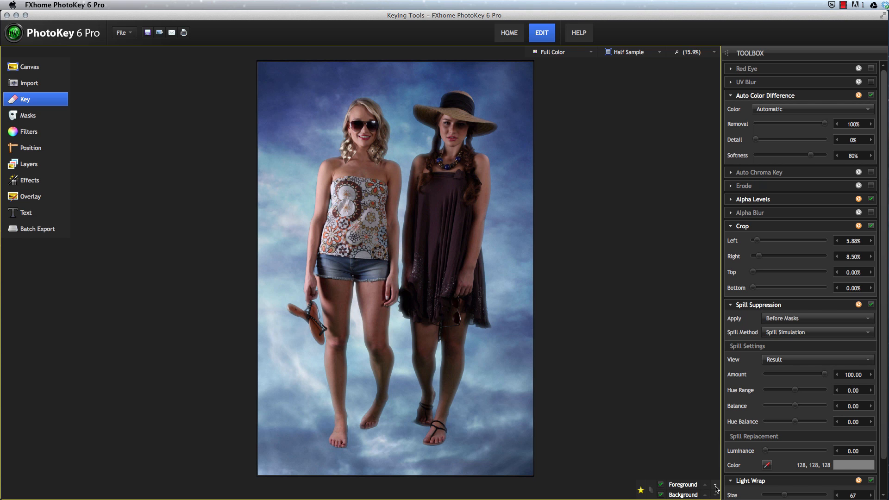
pyautogui.click(716, 487)
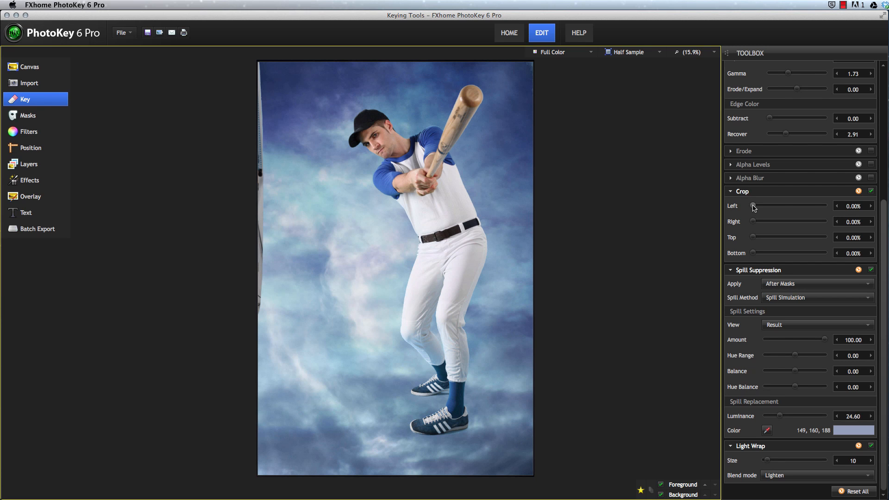
pyautogui.moveTo(753, 206); pyautogui.dragTo(763, 206)
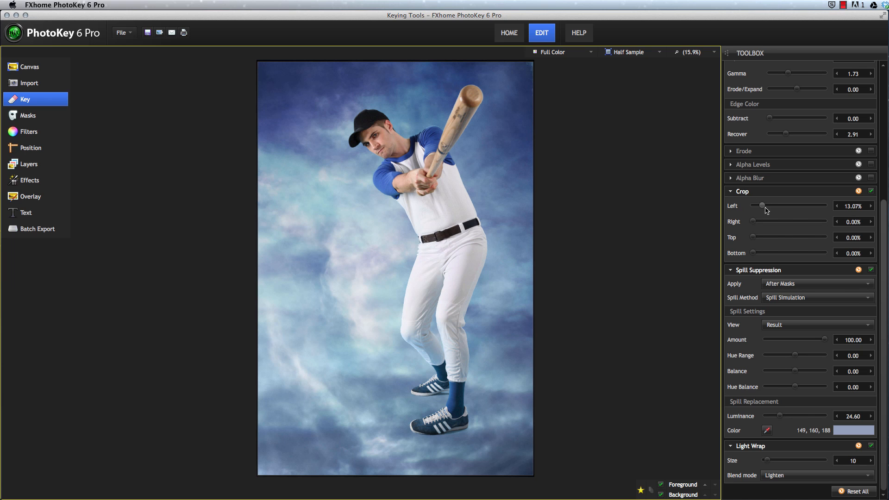
pyautogui.click(872, 192)
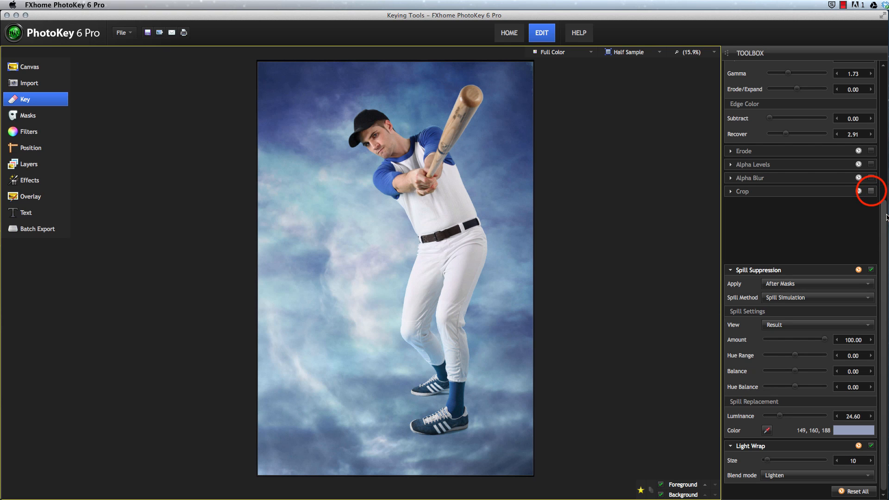
pyautogui.click(885, 221)
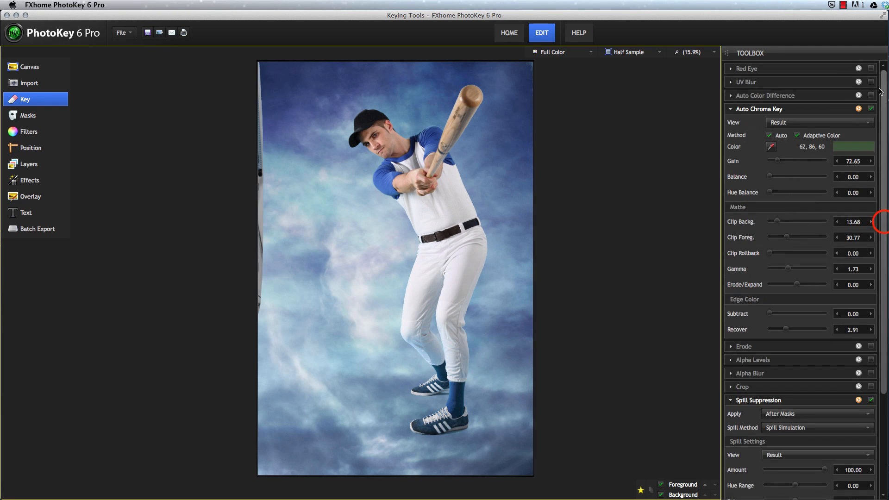